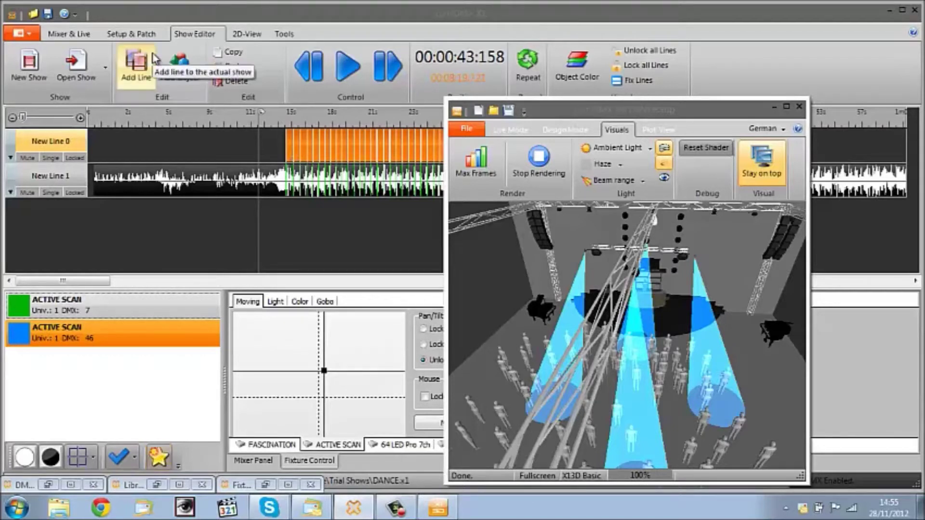
Add a new line to the show and enable the moving effect in the Effect Generator for the selected ACTIVE SCAN fixtures
{"action": "left_click", "coordinate": [135, 69]}
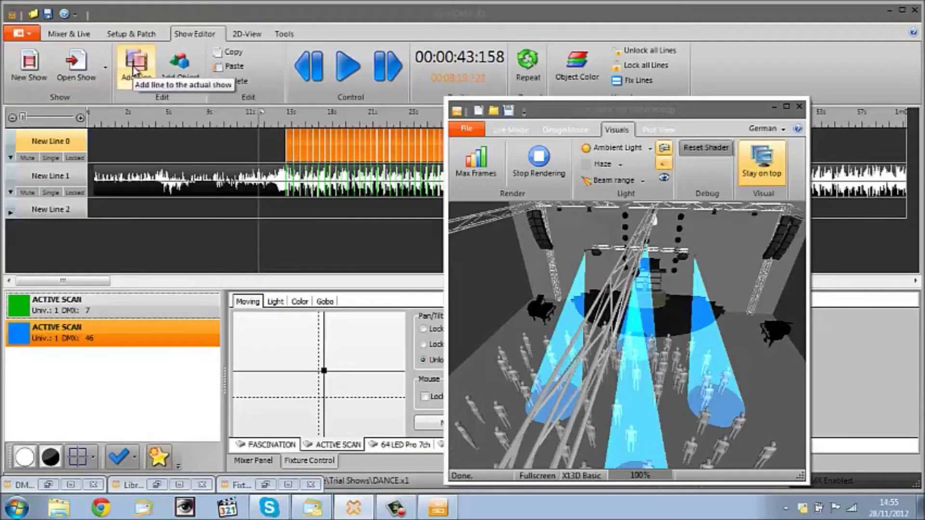
{"action": "left_click", "coordinate": [158, 456]}
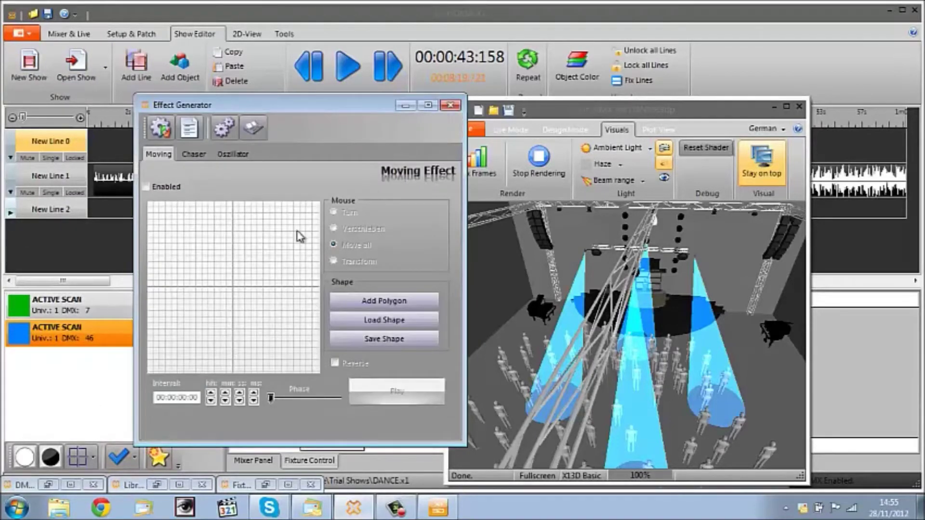
{"action": "left_click", "coordinate": [146, 187]}
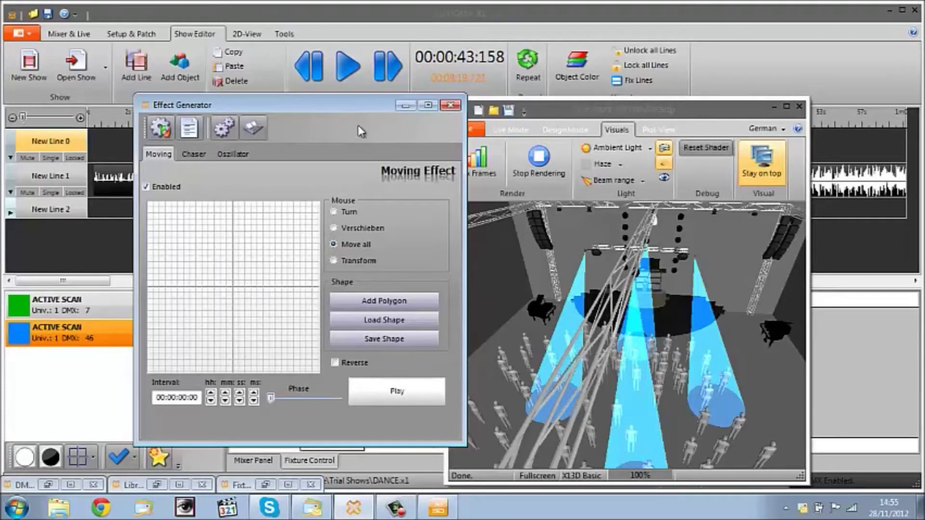
{"action": "left_click_drag", "start_coordinate": [334, 108], "coordinate": [193, 118]}
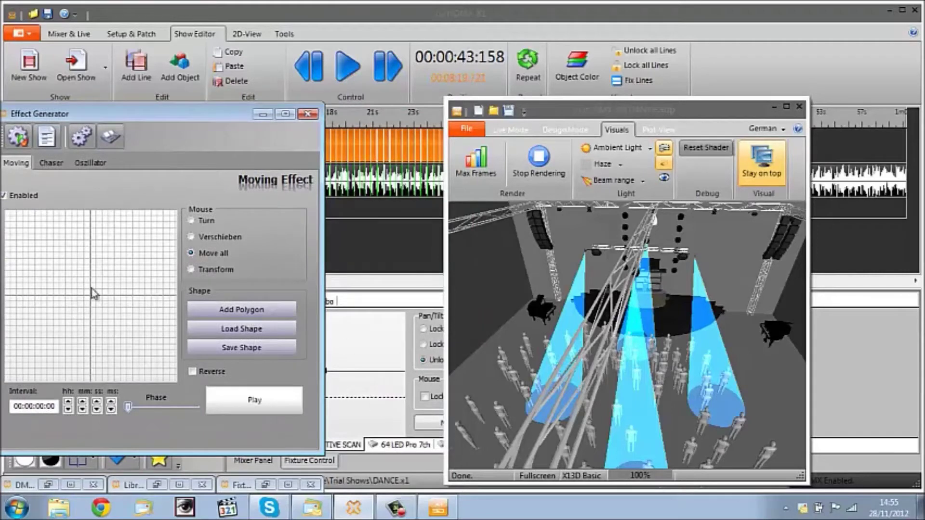
{"action": "left_click_drag", "start_coordinate": [160, 114], "coordinate": [188, 62]}
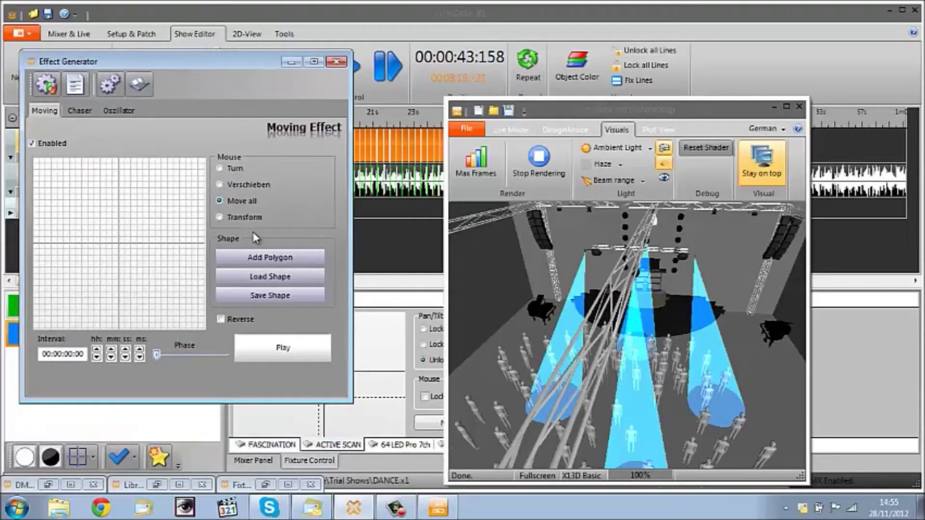
Add a polygon with 8 waypoints as the shape of the moving effect
{"action": "left_click", "coordinate": [259, 260]}
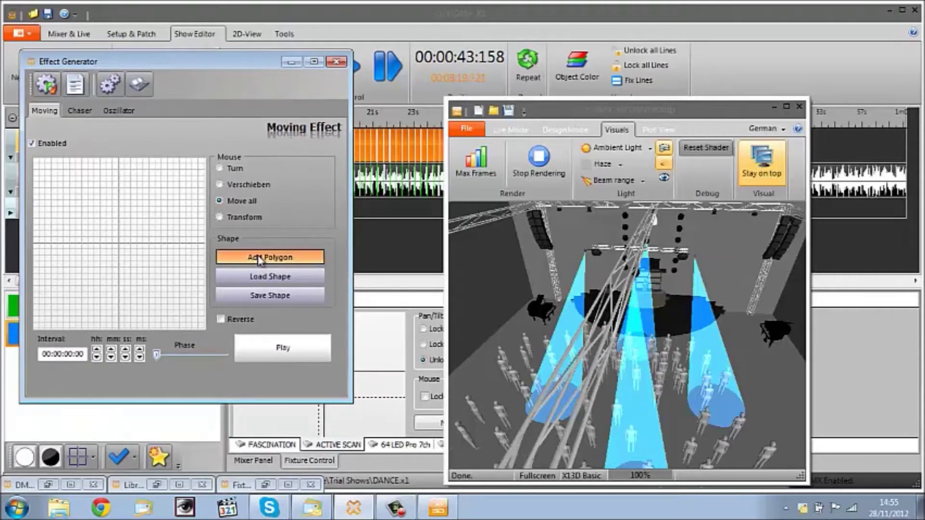
{"action": "left_click_drag", "start_coordinate": [398, 209], "coordinate": [154, 234]}
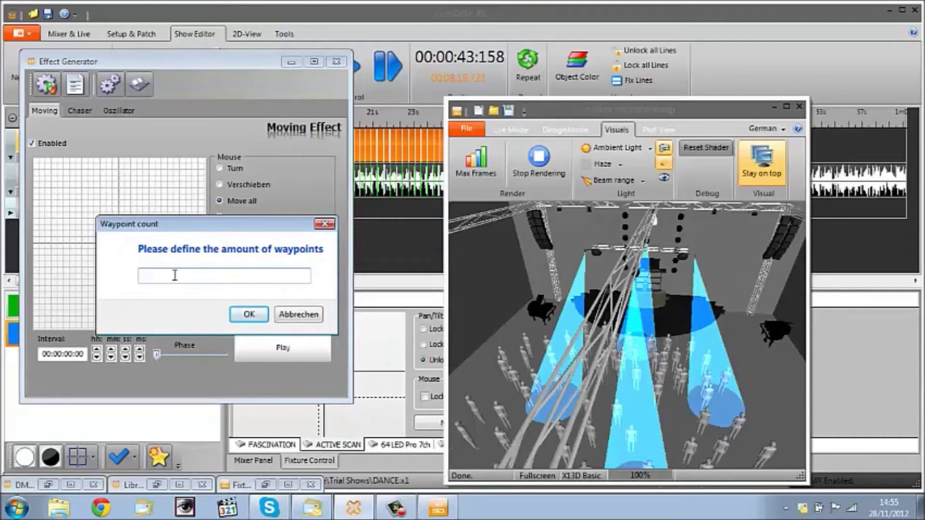
{"action": "type", "text": "8"}
{"action": "left_click", "coordinate": [248, 315]}
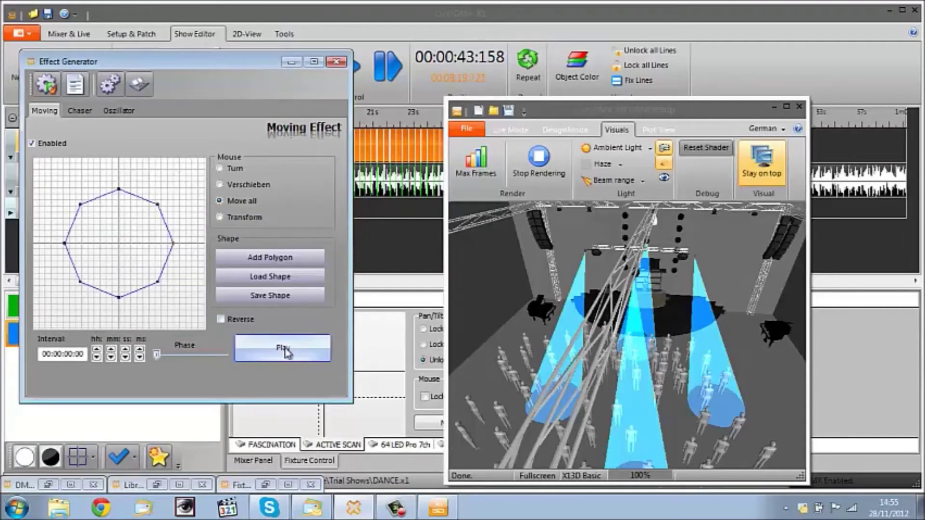
Set the moving effect's interval to 00:00:00:50 and preview the movement in the 3D visualizer
{"action": "left_click", "coordinate": [301, 357]}
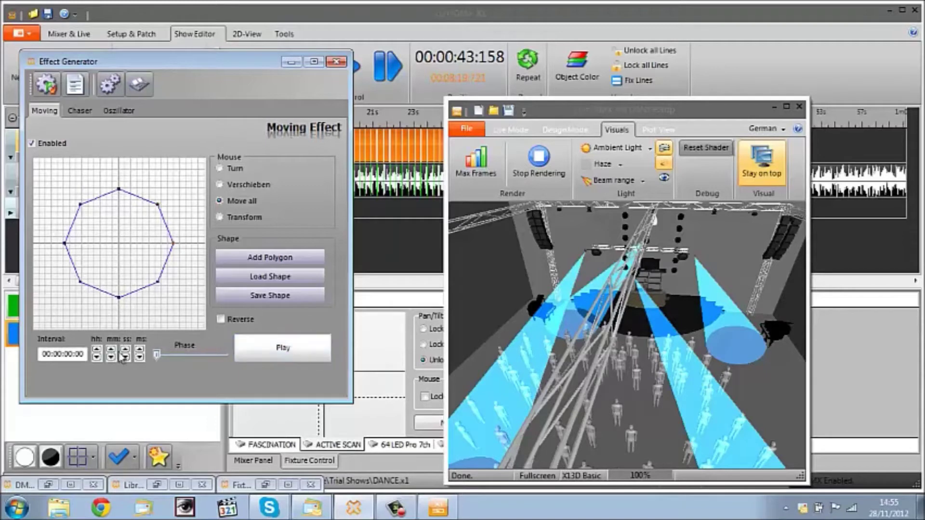
{"action": "left_click", "coordinate": [79, 353]}
{"action": "left_click", "coordinate": [283, 348]}
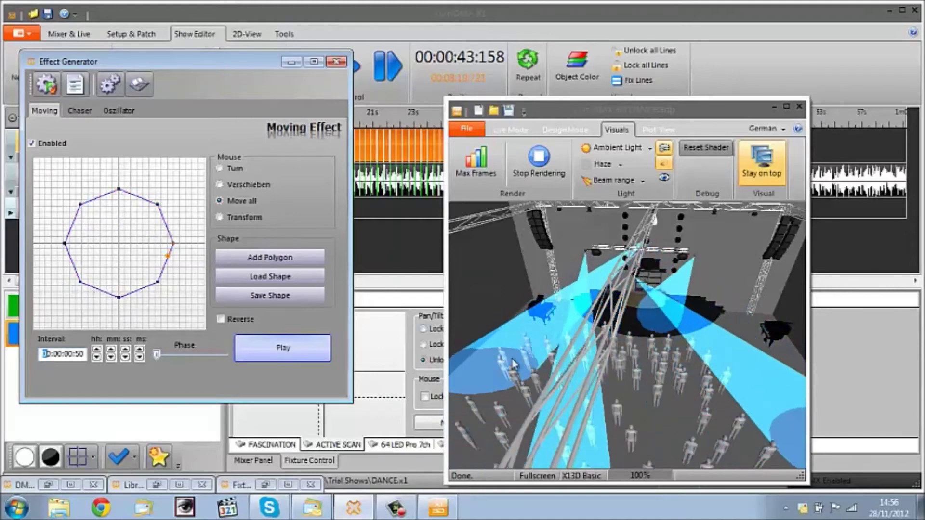
{"action": "mouse_move", "coordinate": [692, 408]}
{"action": "left_mouse_down"}
{"action": "mouse_move", "coordinate": [698, 431]}
{"action": "mouse_move", "coordinate": [688, 418]}
{"action": "left_mouse_up"}
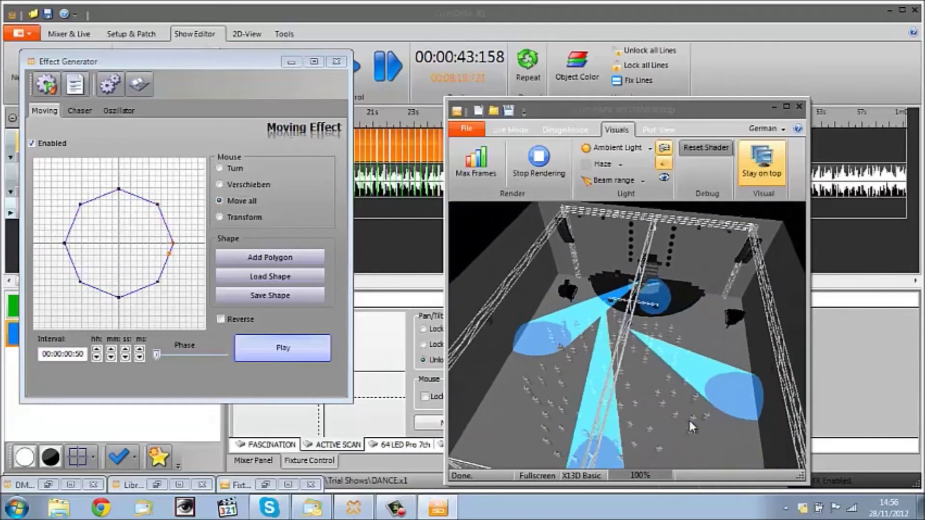
{"action": "scroll", "coordinate": [689, 418], "scroll_direction": "up", "scroll_amount": 3}
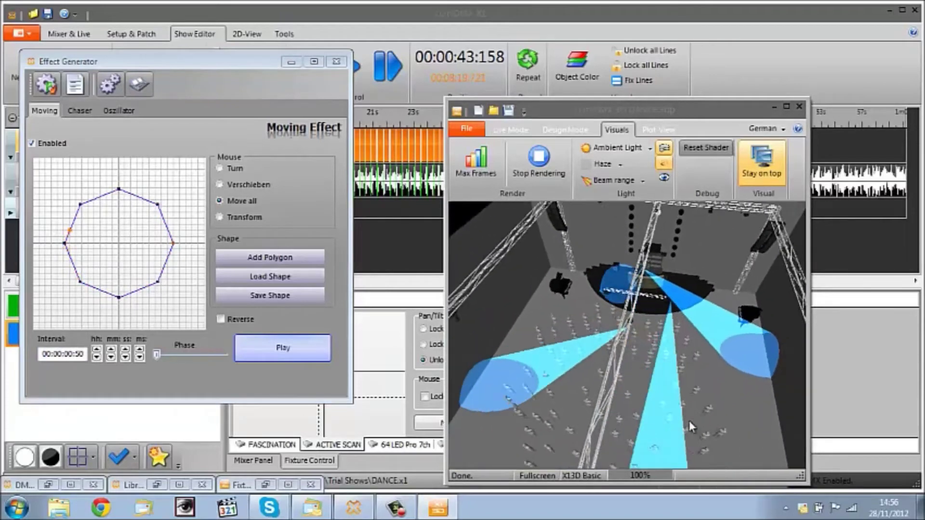
{"action": "left_click_drag", "start_coordinate": [689, 420], "coordinate": [686, 403]}
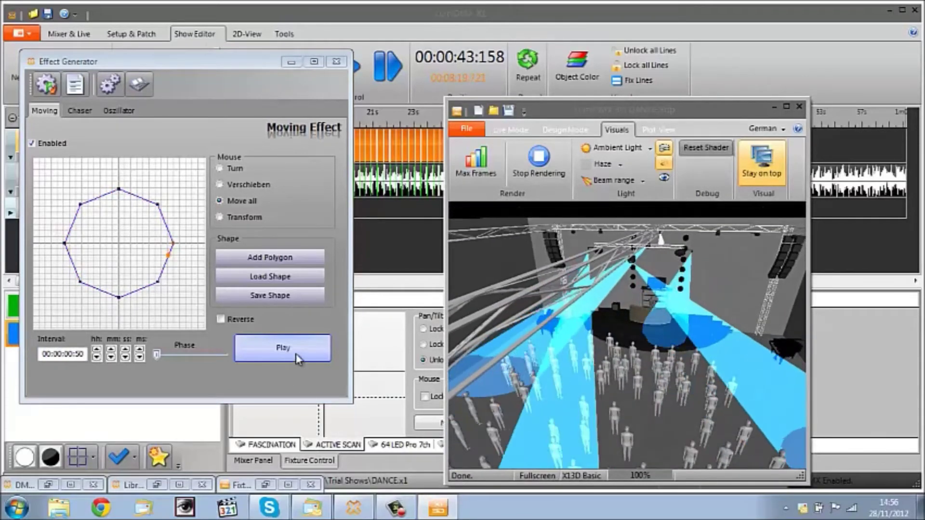
{"action": "left_click_drag", "start_coordinate": [664, 366], "coordinate": [649, 402]}
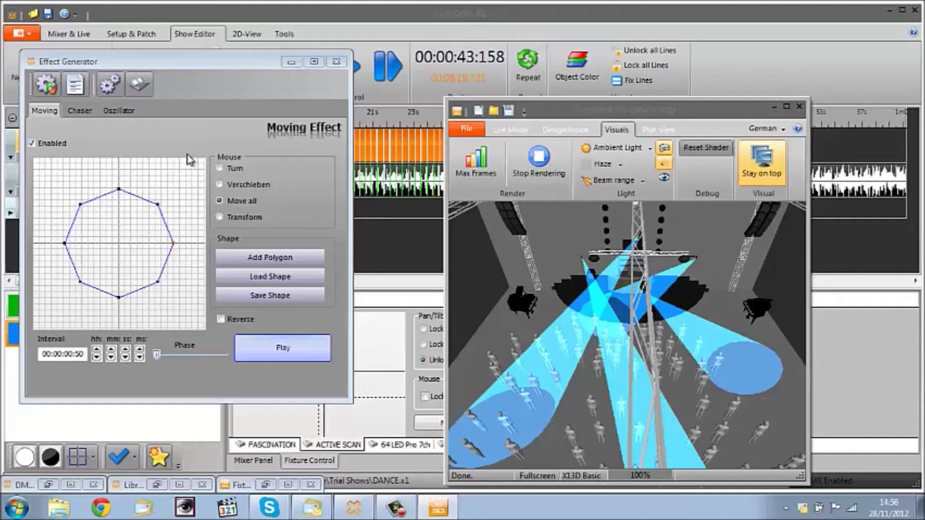
Generate a sequence from the moving effect and name it "Mid scans circle move"
{"action": "left_click", "coordinate": [46, 86]}
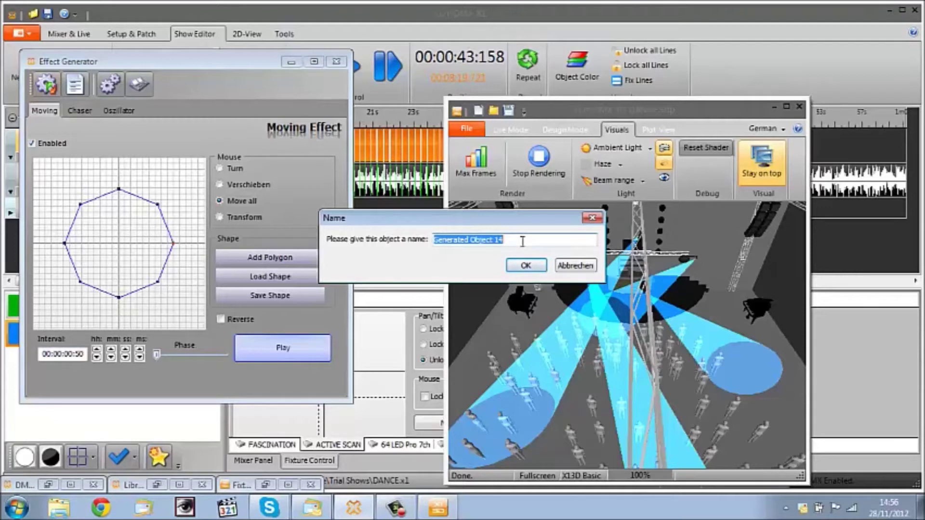
{"action": "type", "text": "Mid scans circle move"}
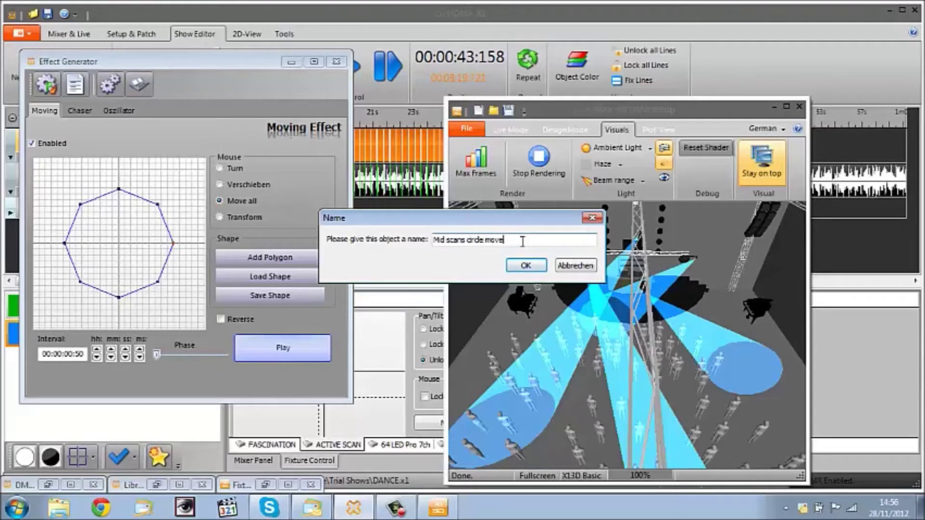
{"action": "key", "text": "Return"}
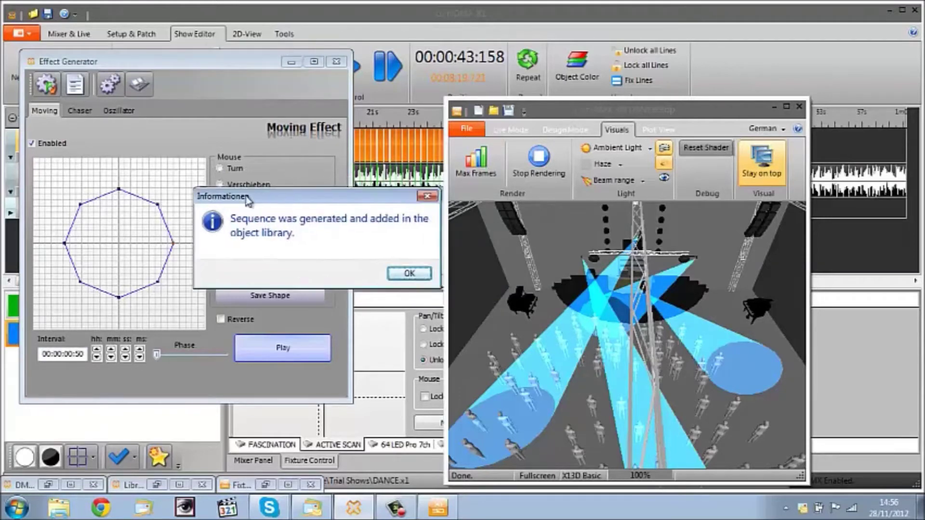
{"action": "left_click", "coordinate": [395, 278]}
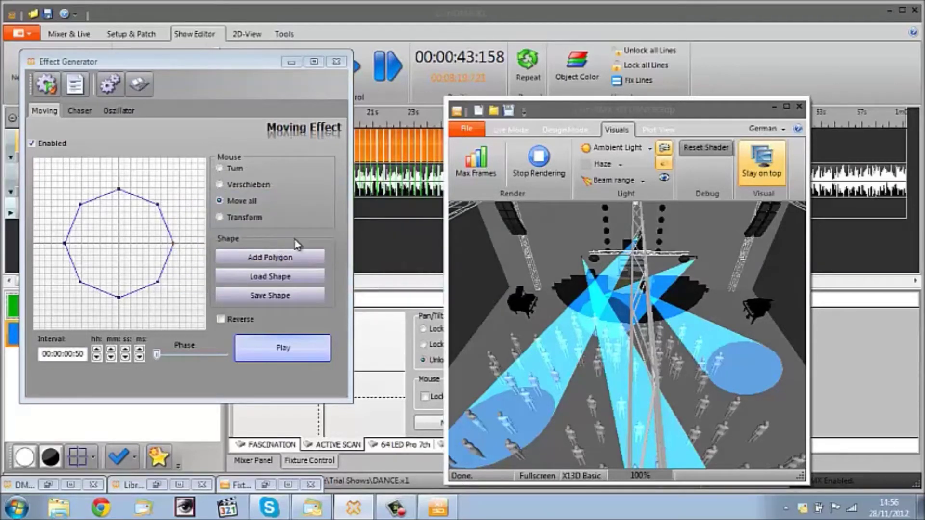
Place the Mid scans circle move sequence from the library on New Line 2 at about 13.35 s
{"action": "left_click", "coordinate": [292, 63]}
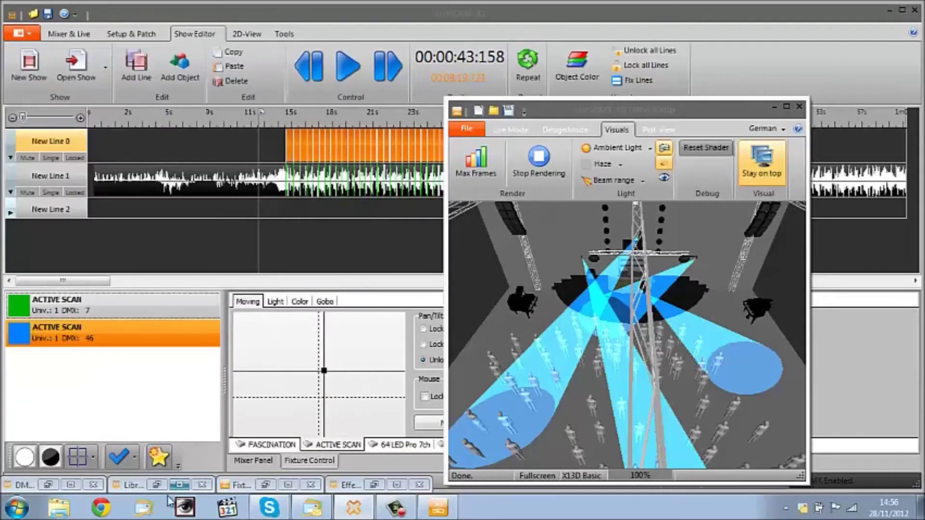
{"action": "left_click", "coordinate": [156, 486]}
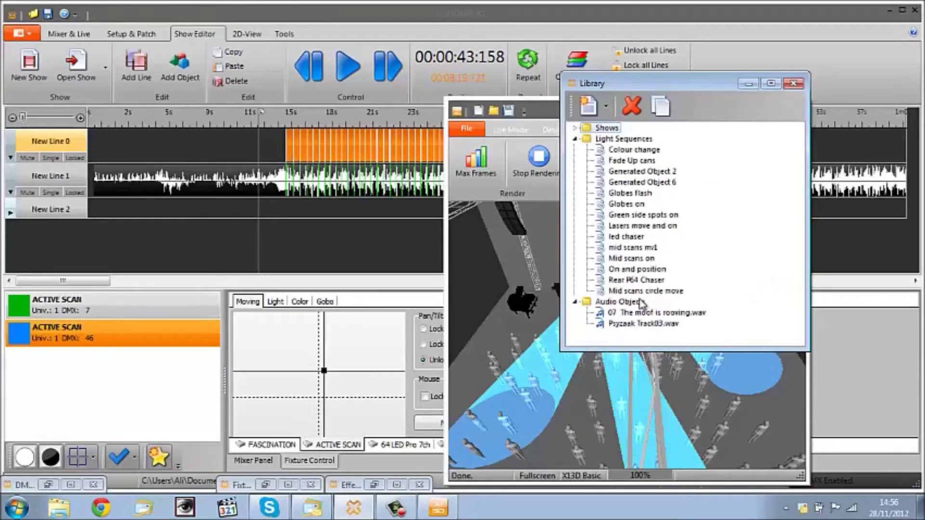
{"action": "left_click_drag", "start_coordinate": [643, 295], "coordinate": [271, 213]}
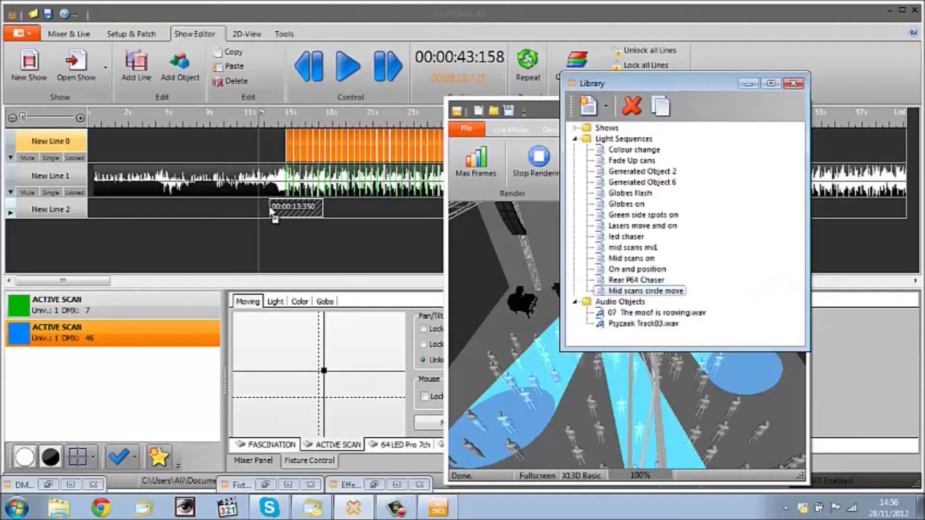
{"action": "left_click", "coordinate": [748, 84]}
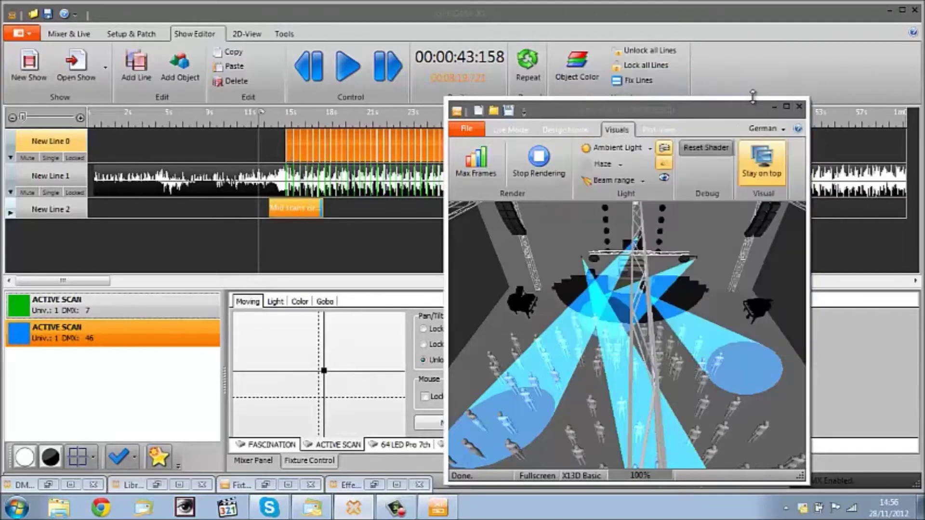
Examine the cue fade and wait times of the Mid scans circle move object on New Line 2
{"action": "left_click", "coordinate": [255, 216]}
{"action": "double_click", "coordinate": [294, 207]}
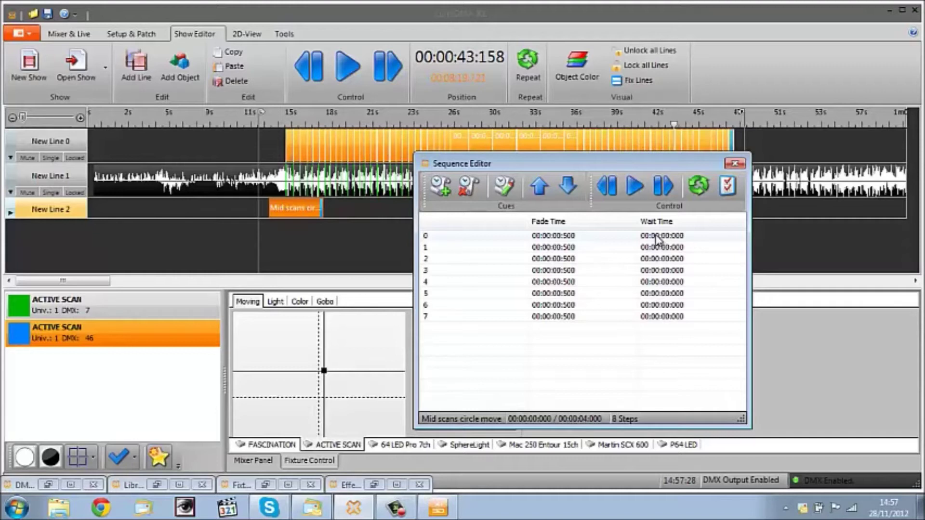
{"action": "left_click", "coordinate": [734, 165]}
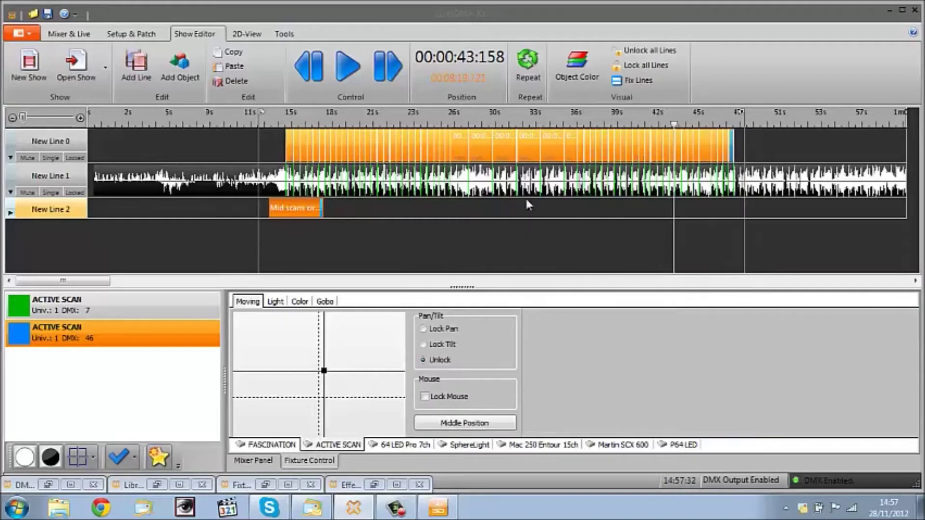
Arrange the Mid scans circle move cues on the beats of 07 The moof is rooving.wav using fade times, and expand New Line 2
{"action": "right_click", "coordinate": [291, 212]}
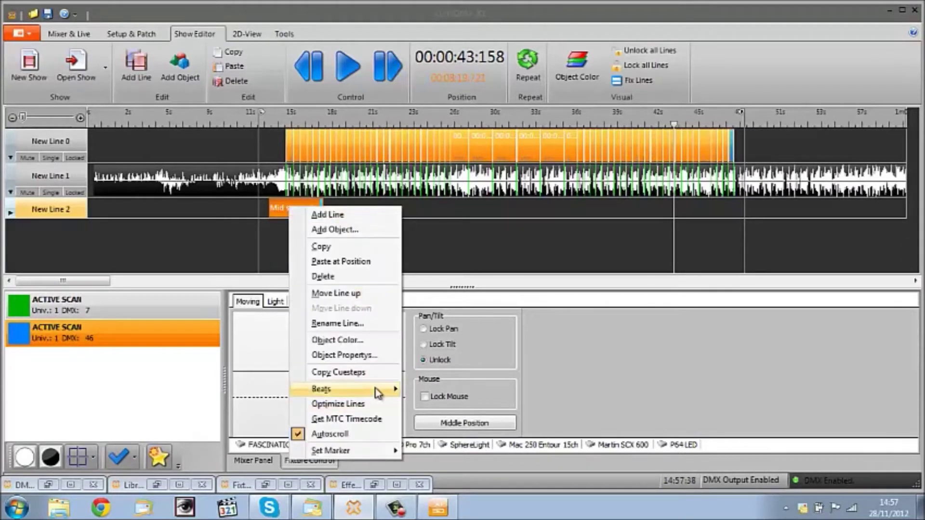
{"action": "mouse_move", "coordinate": [377, 393]}
{"action": "mouse_move", "coordinate": [503, 407]}
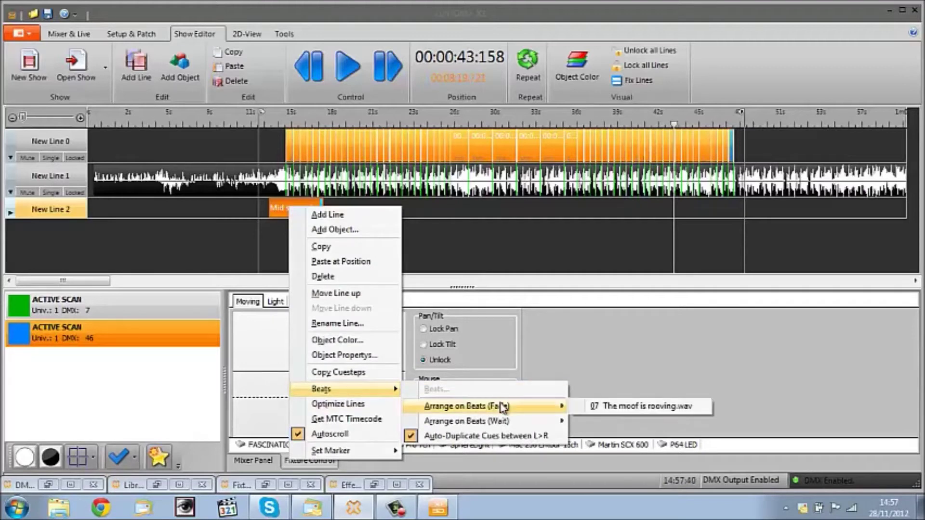
{"action": "left_click", "coordinate": [626, 409]}
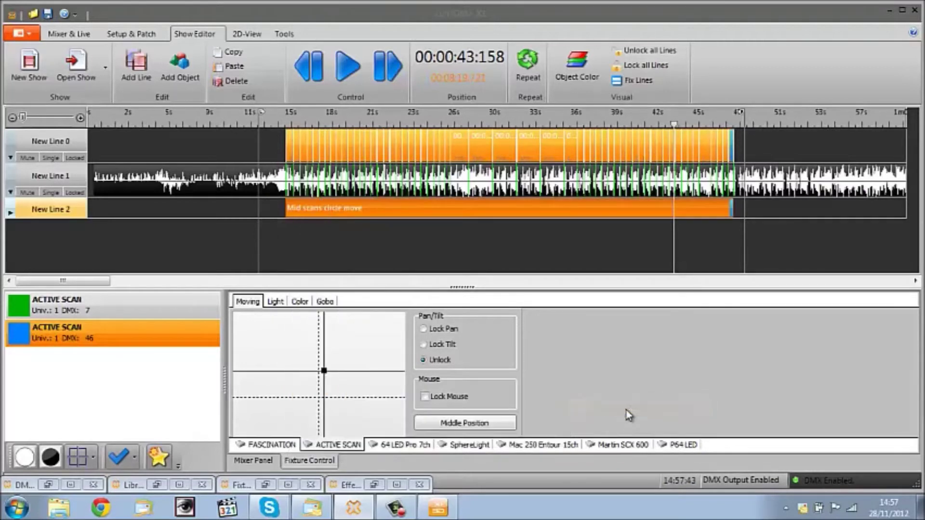
{"action": "left_click", "coordinate": [10, 212]}
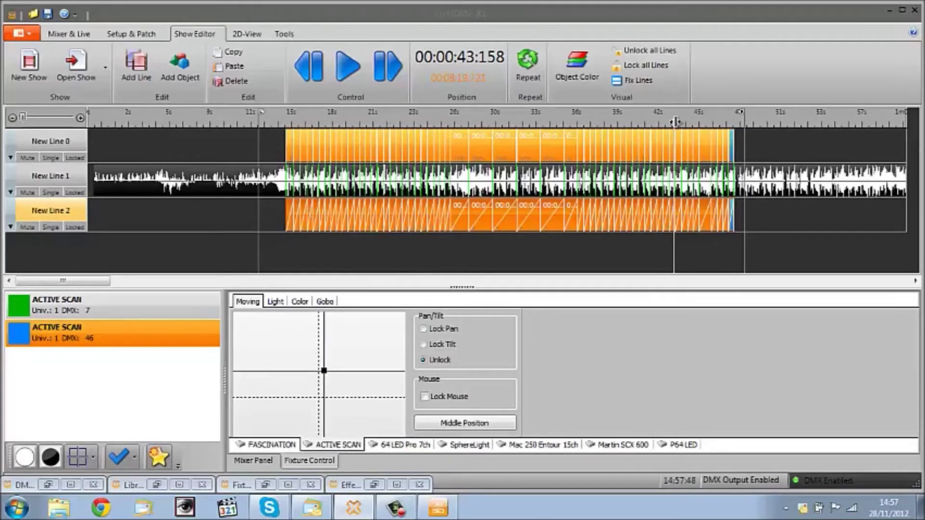
Play the show from the start marker at 00:00:12:550 and check the scans' circle movement in the 3D visualizer
{"action": "left_click", "coordinate": [308, 66]}
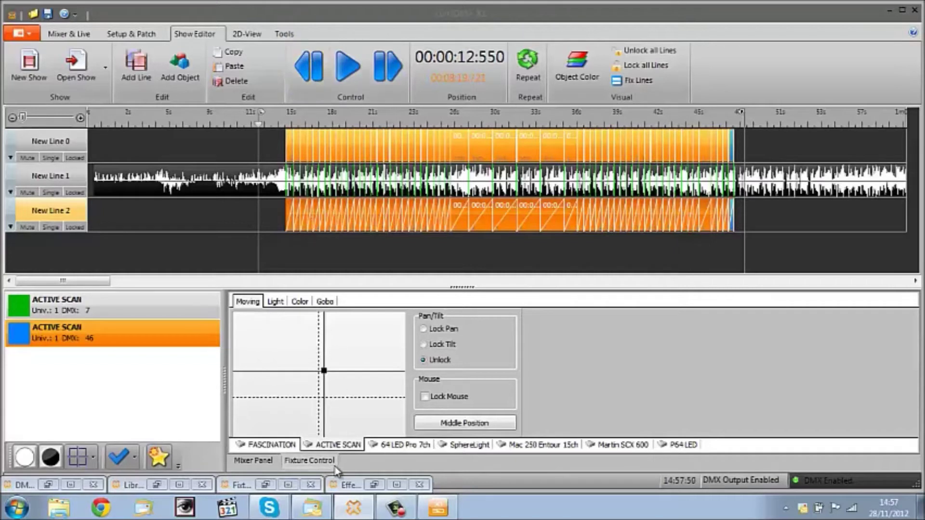
{"action": "left_click", "coordinate": [438, 507]}
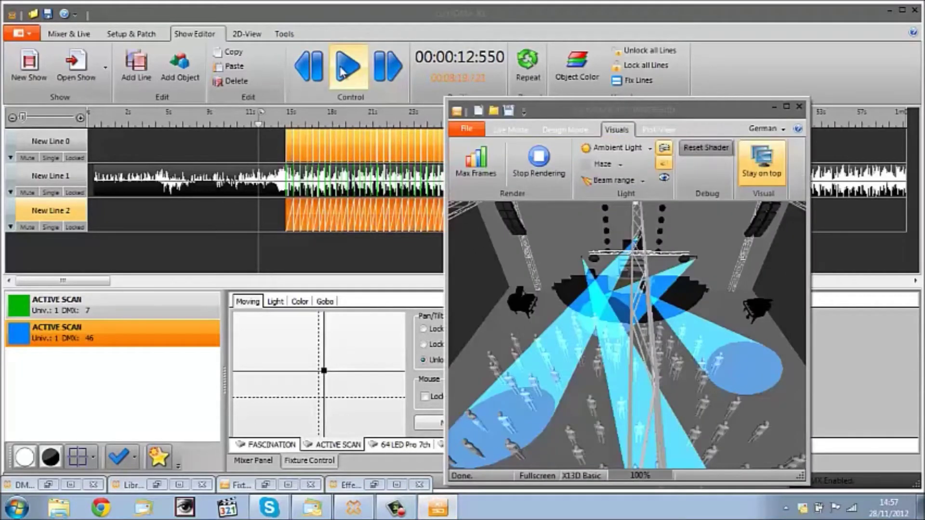
{"action": "left_click", "coordinate": [345, 70]}
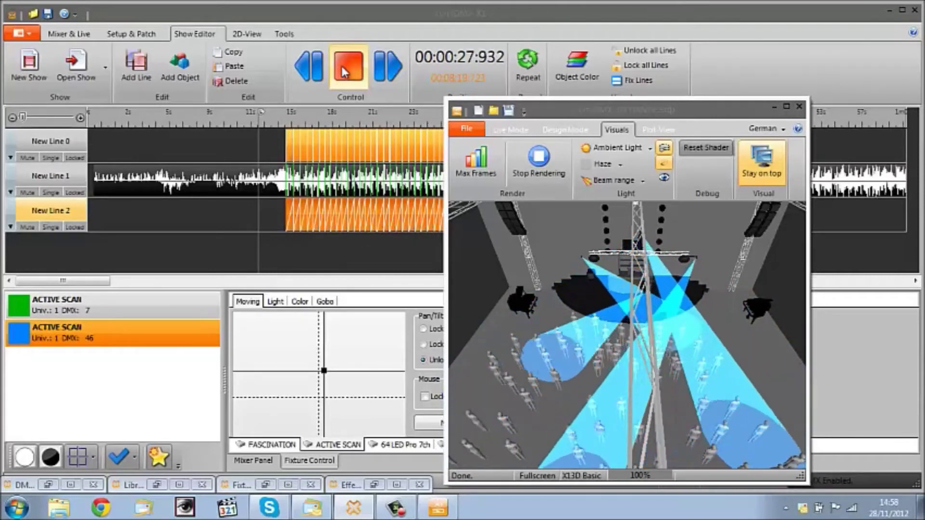
{"action": "left_click_drag", "start_coordinate": [745, 99], "coordinate": [744, 107]}
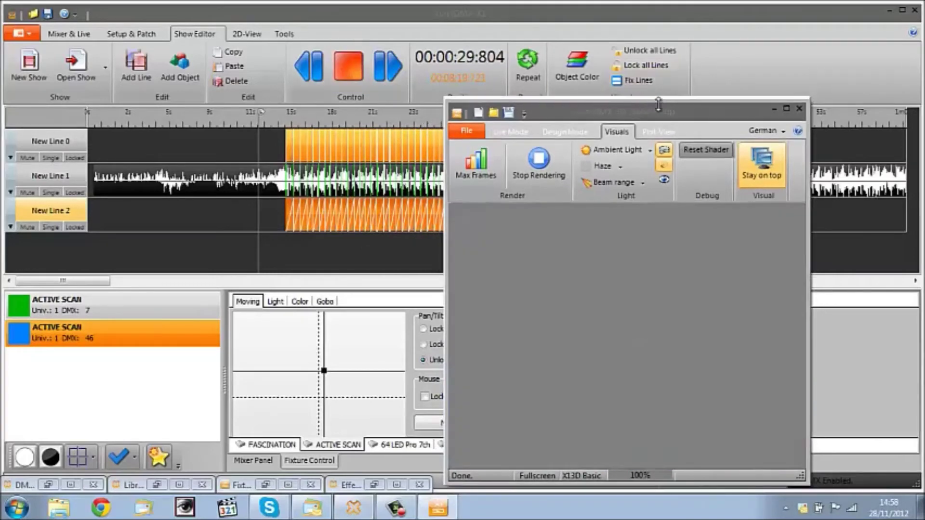
{"action": "left_click_drag", "start_coordinate": [641, 123], "coordinate": [817, 105]}
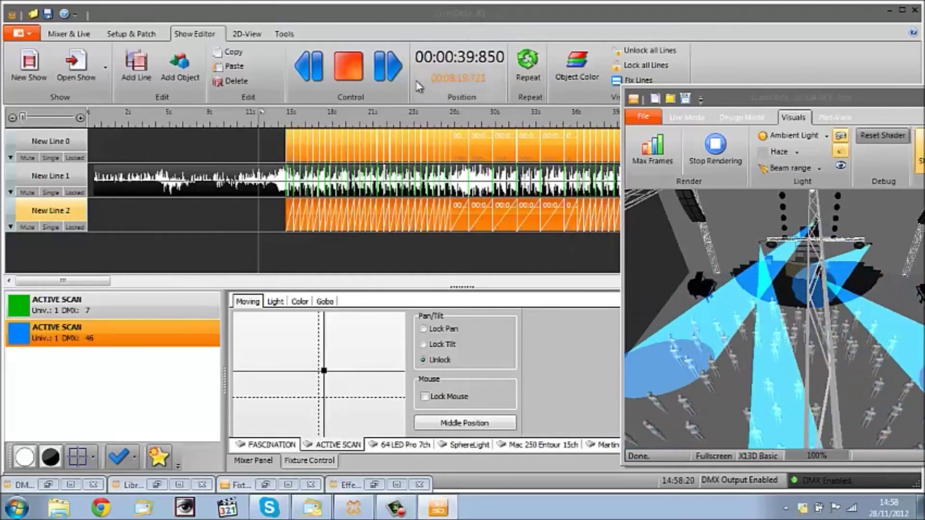
{"action": "key", "text": "space"}
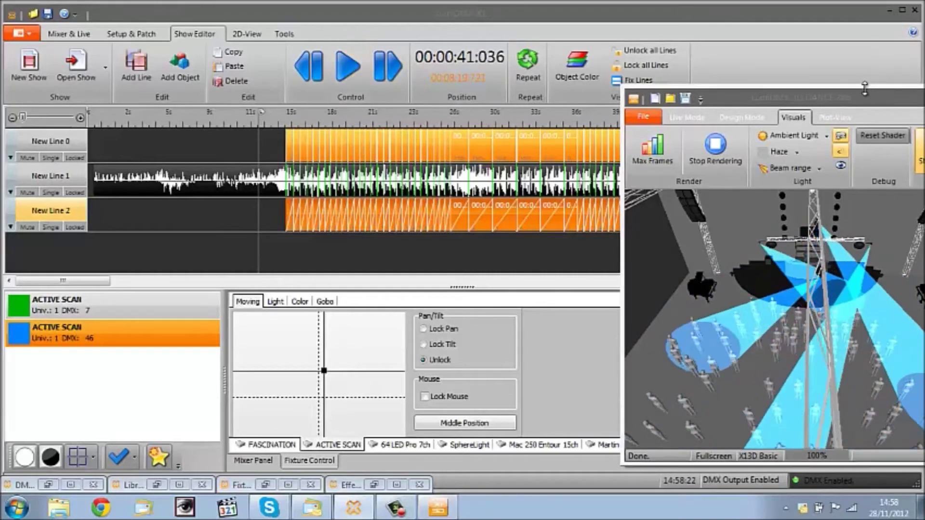
{"action": "left_click_drag", "start_coordinate": [862, 101], "coordinate": [645, 58]}
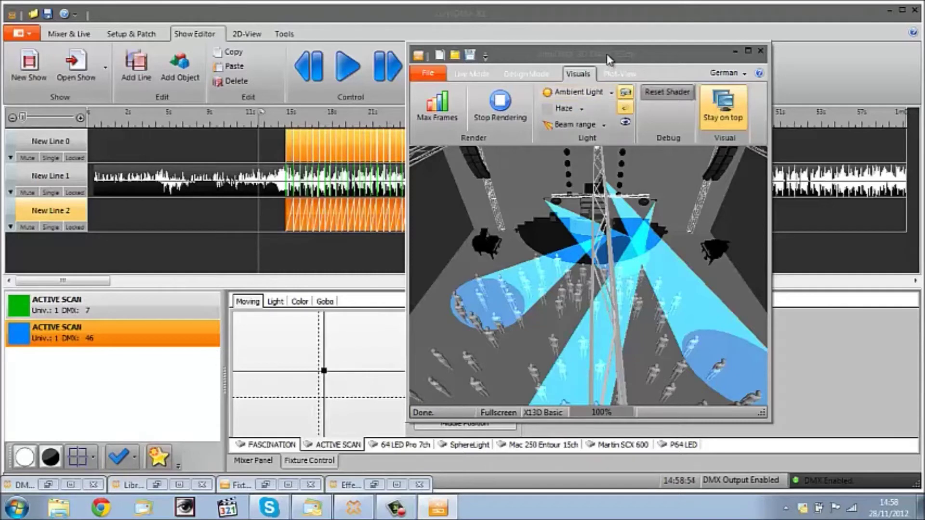
Move the 3D visualizer clear of the show controls and add New Line 3 to the timeline
{"action": "left_click_drag", "start_coordinate": [608, 59], "coordinate": [756, 58]}
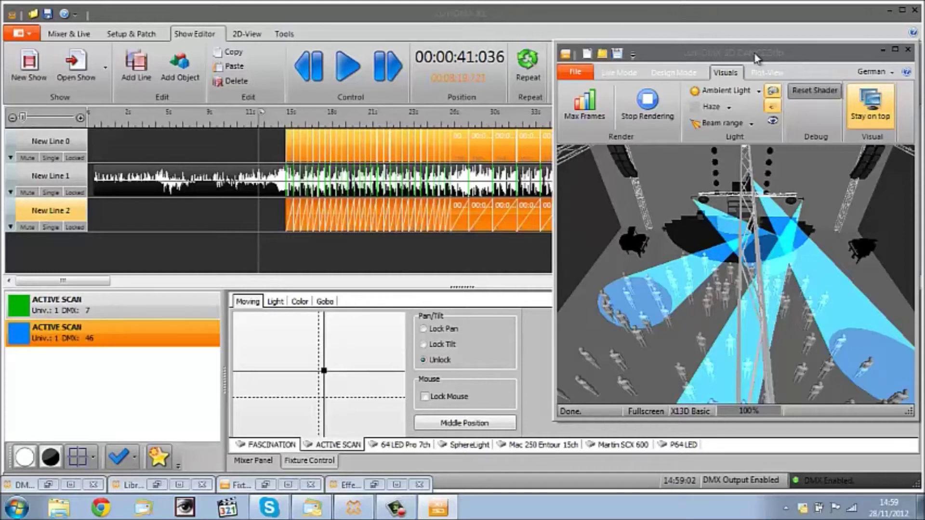
{"action": "left_click", "coordinate": [139, 72]}
{"action": "left_click", "coordinate": [11, 250]}
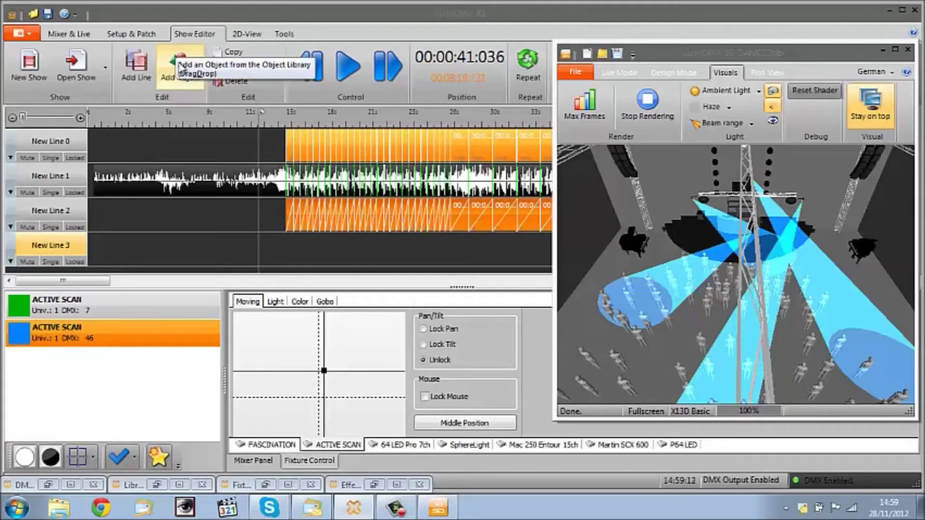
Create a new light sequence in the library named Mid scan color change
{"action": "left_click", "coordinate": [157, 484]}
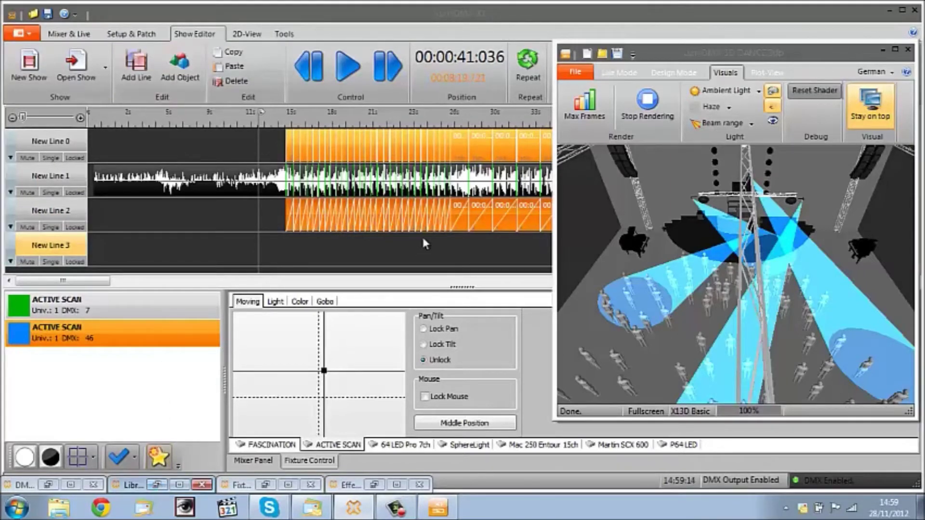
{"action": "left_click", "coordinate": [605, 107]}
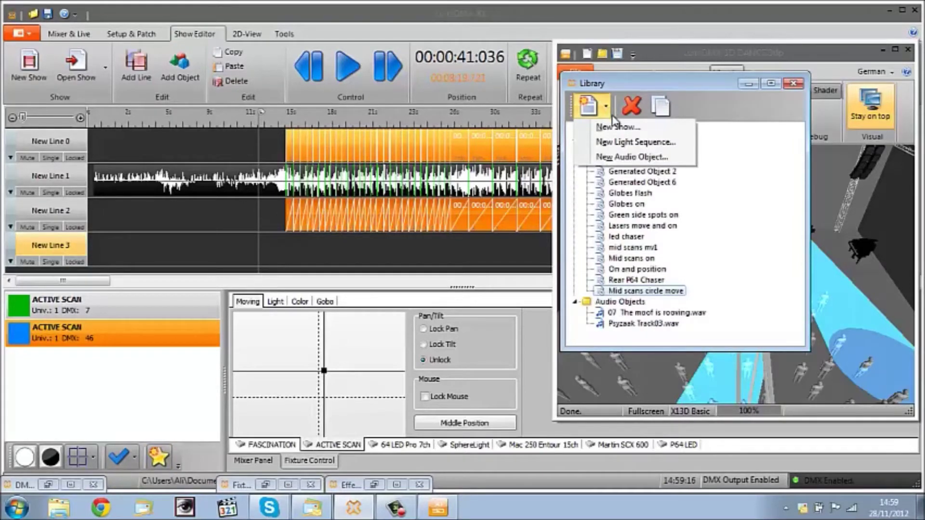
{"action": "left_click", "coordinate": [618, 144]}
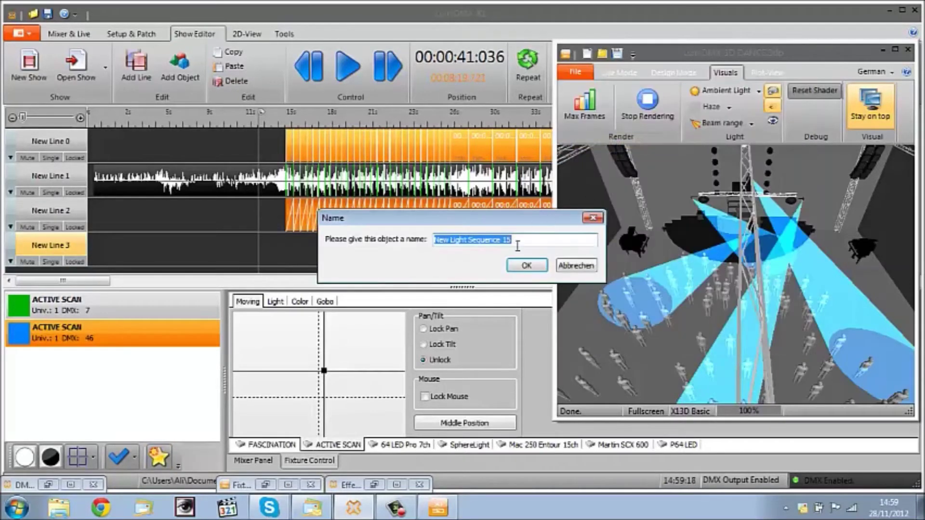
{"action": "type", "text": "Mid scan"}
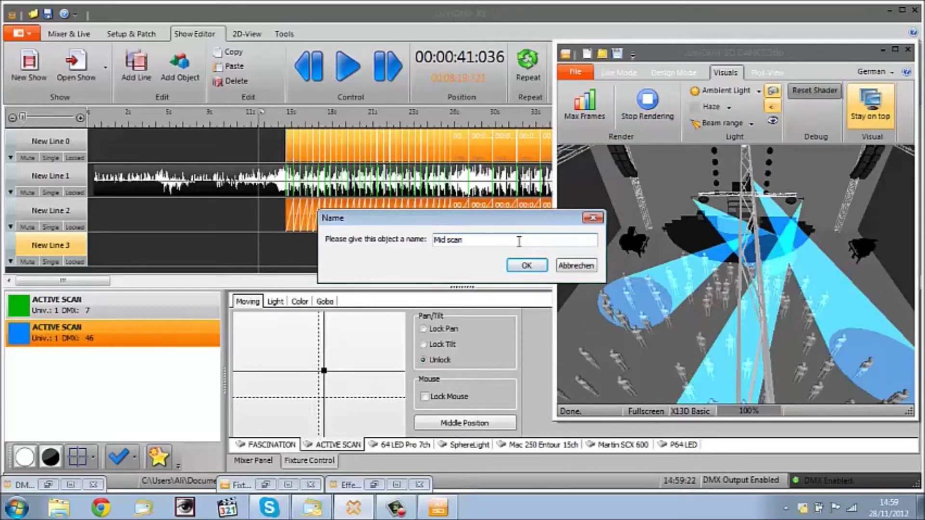
{"action": "type", "text": " color change"}
{"action": "key", "text": "Return"}
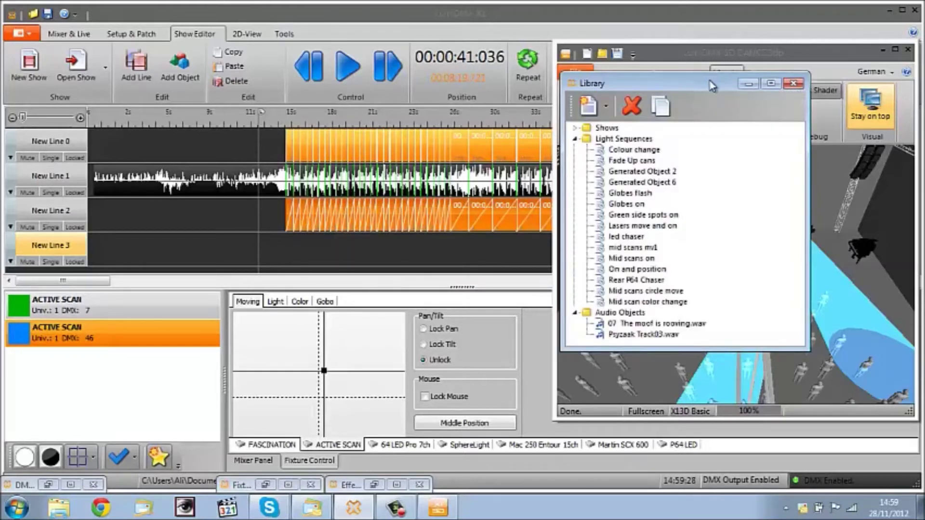
Open the Mid scan color change sequence for editing and add two cues to it
{"action": "left_click_drag", "start_coordinate": [712, 86], "coordinate": [264, 117]}
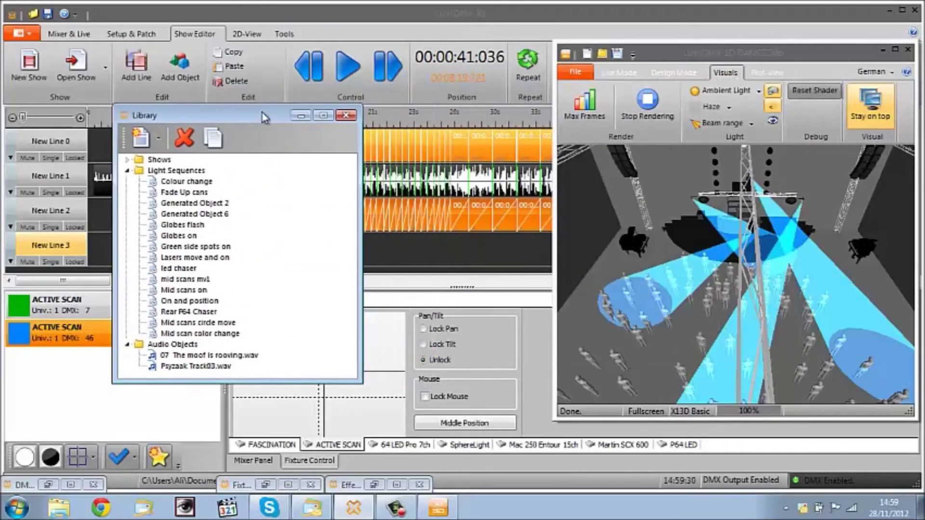
{"action": "double_click", "coordinate": [208, 334]}
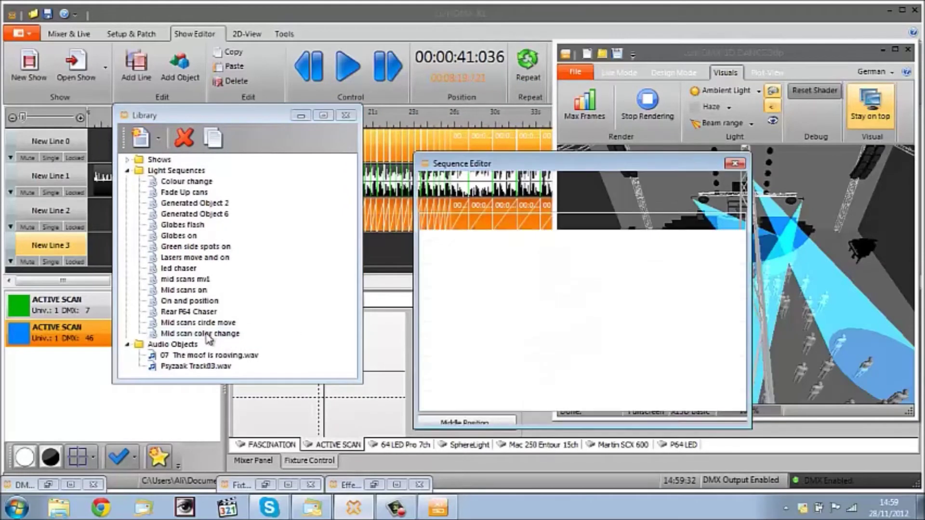
{"action": "left_click_drag", "start_coordinate": [554, 99], "coordinate": [326, 111]}
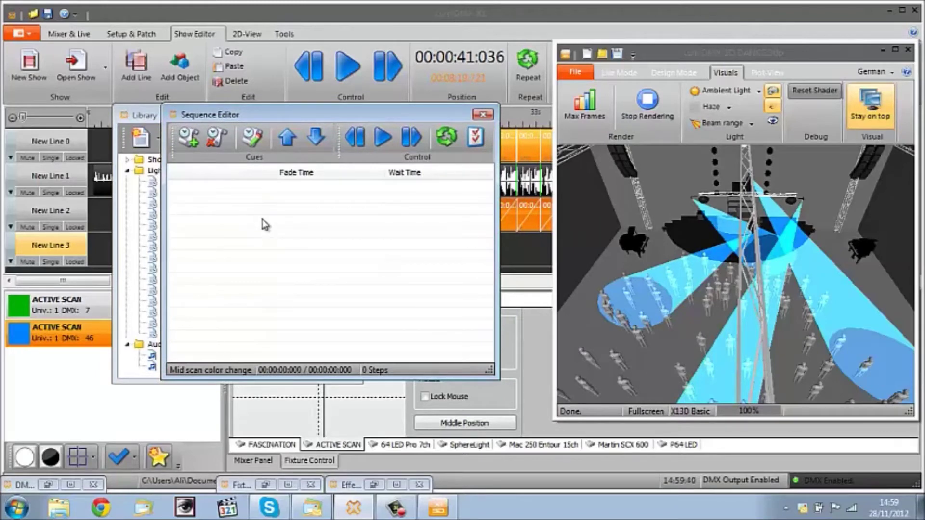
{"action": "left_click", "coordinate": [192, 144]}
{"action": "left_click", "coordinate": [192, 145]}
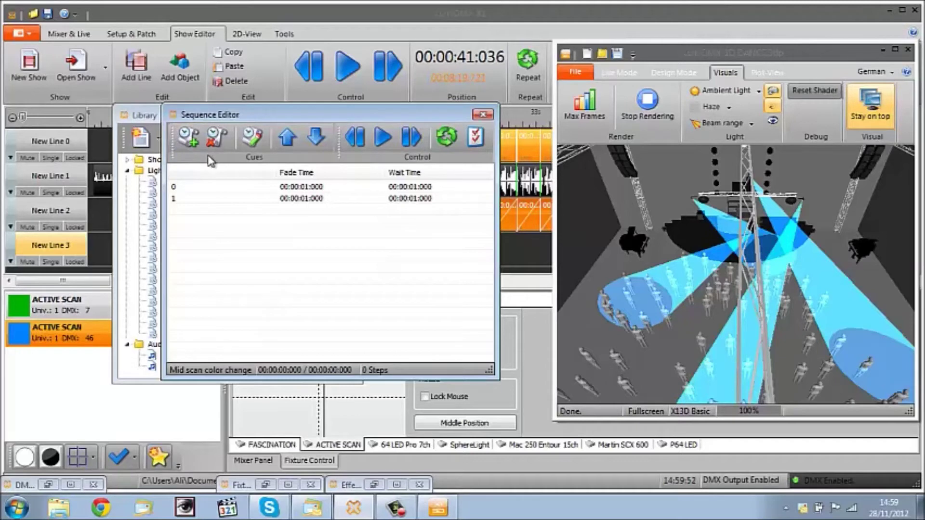
Minimise the library, move the Sequence Editor clear of the fixture controls, and show the ACTIVE SCAN channels in the mixer
{"action": "left_click_drag", "start_coordinate": [356, 114], "coordinate": [286, 104]}
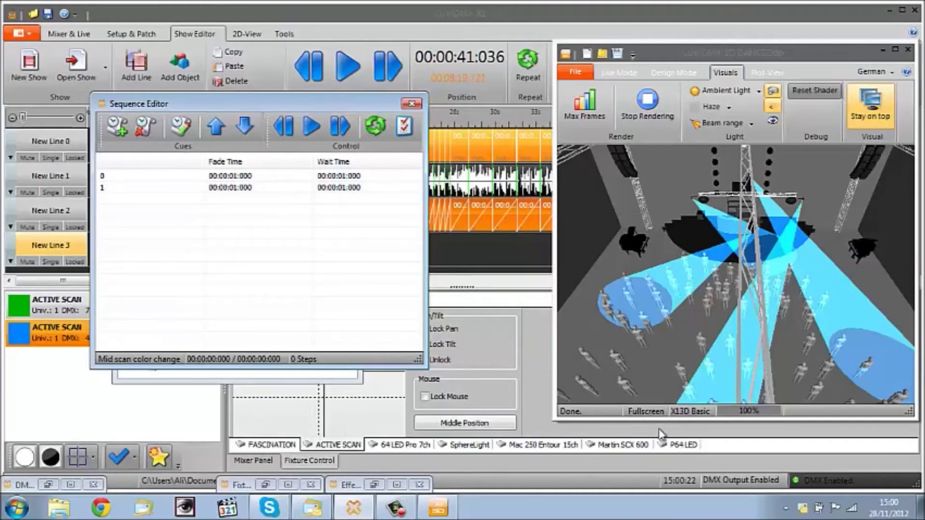
{"action": "left_click_drag", "start_coordinate": [229, 100], "coordinate": [143, 44]}
{"action": "left_click", "coordinate": [200, 334]}
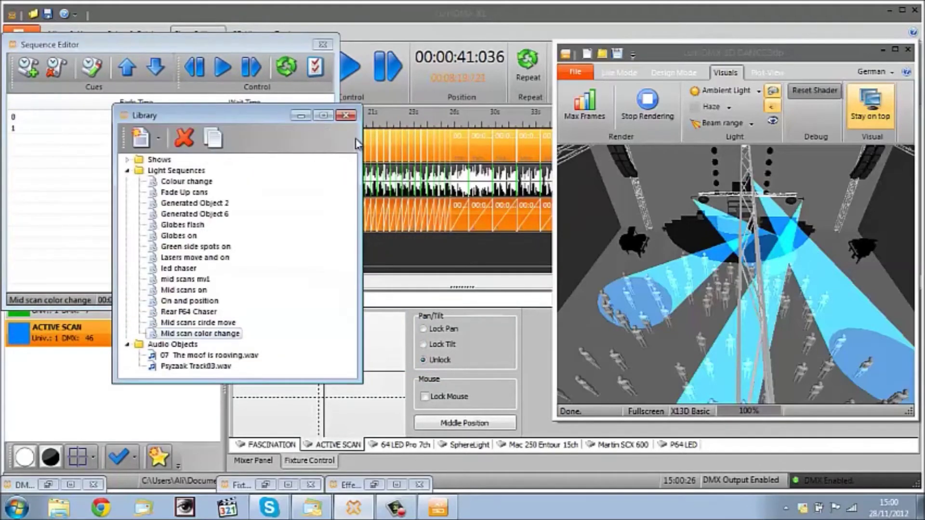
{"action": "left_click", "coordinate": [306, 116]}
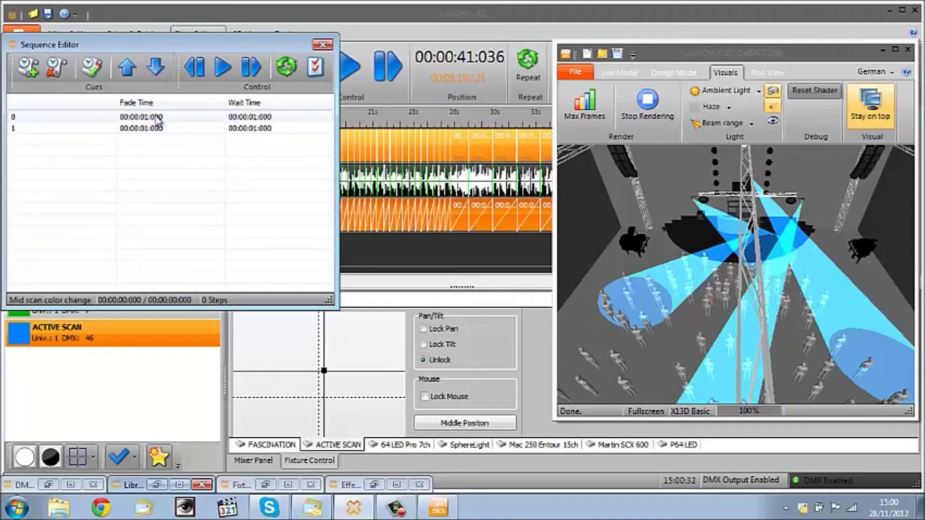
{"action": "left_click_drag", "start_coordinate": [187, 44], "coordinate": [193, 15]}
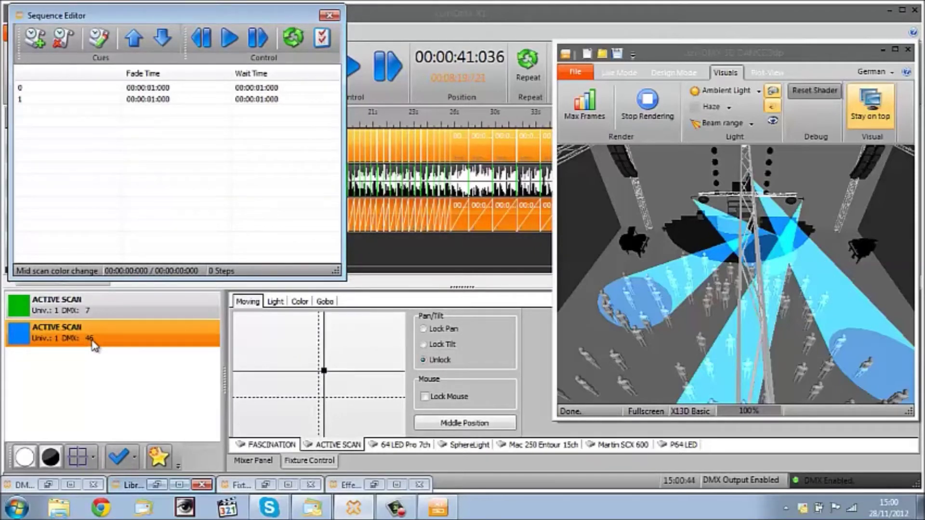
{"action": "left_click", "coordinate": [253, 460]}
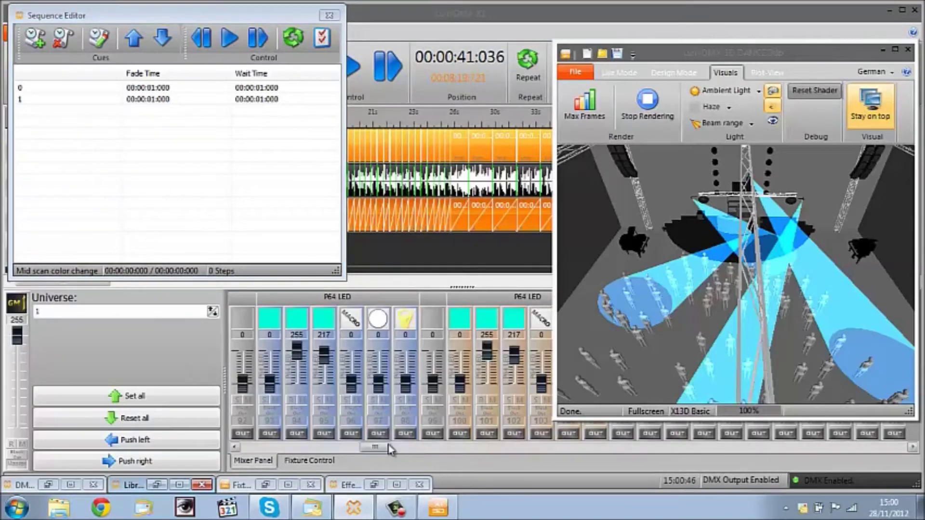
{"action": "left_click_drag", "start_coordinate": [390, 450], "coordinate": [318, 451]}
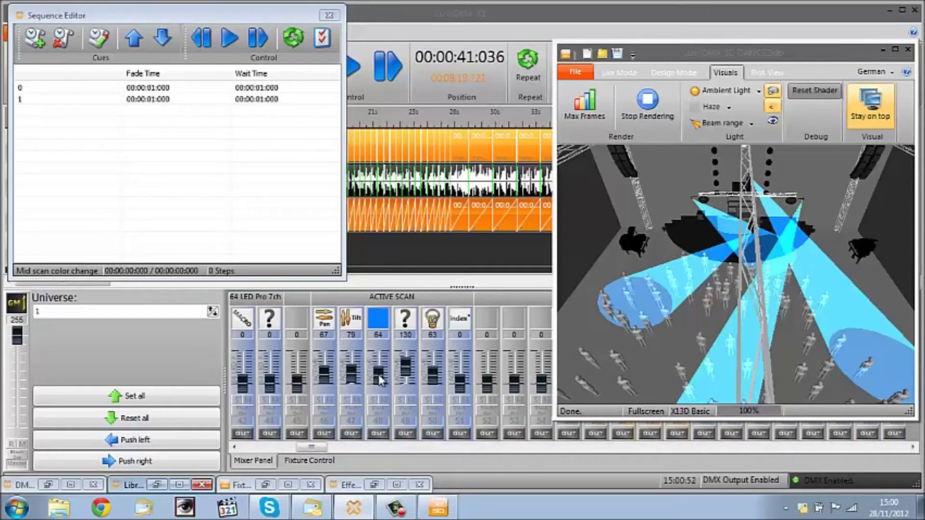
Try blue and orange on the ACTIVE SCAN colour channel 48, leaving it orange at 125 with cue 0 selected
{"action": "left_click_drag", "start_coordinate": [381, 379], "coordinate": [380, 373]}
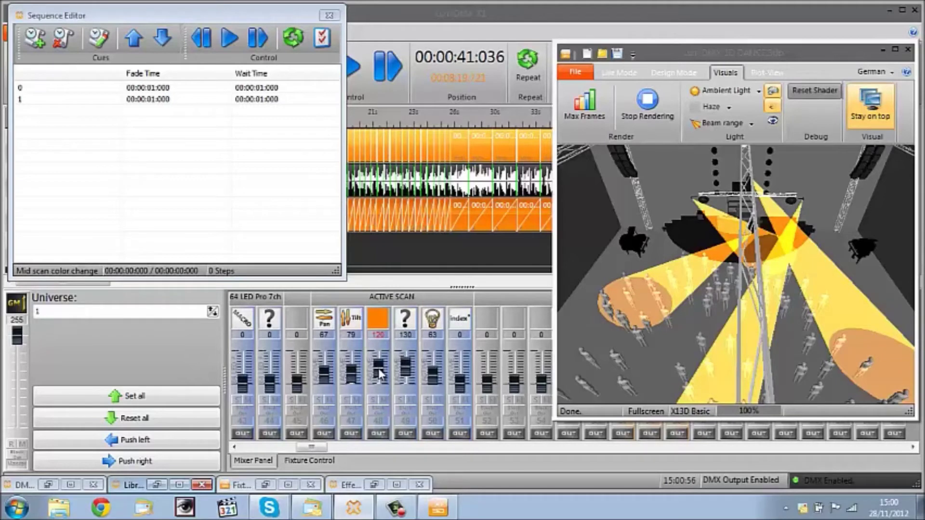
{"action": "left_click_drag", "start_coordinate": [379, 374], "coordinate": [381, 381]}
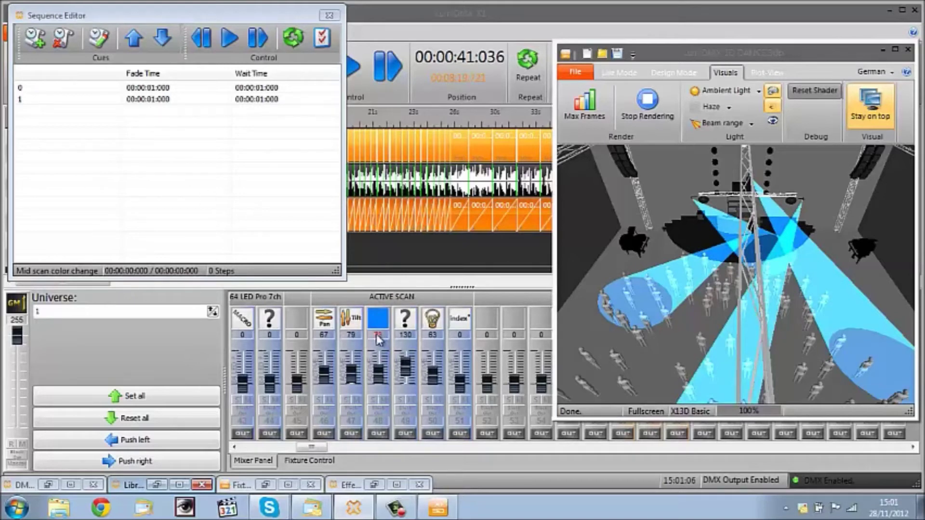
{"action": "left_click", "coordinate": [139, 88]}
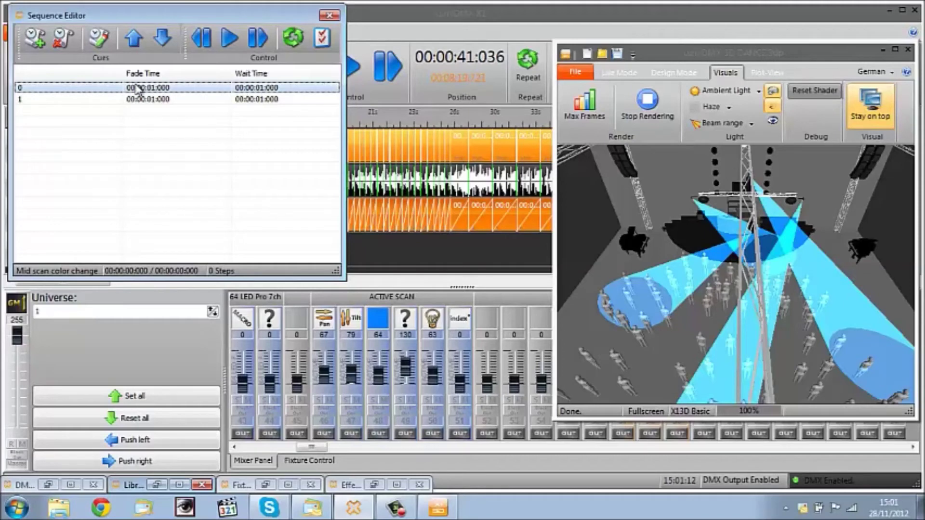
{"action": "left_click", "coordinate": [384, 376]}
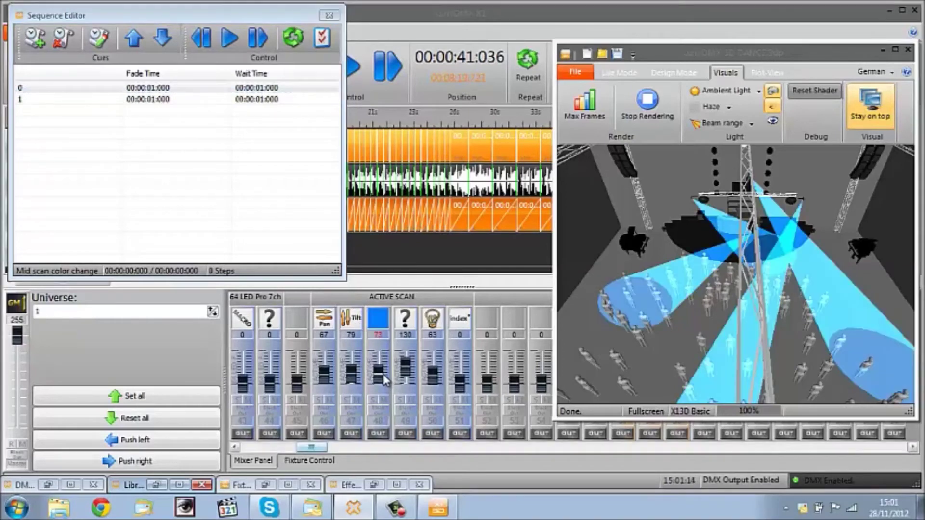
{"action": "left_click_drag", "start_coordinate": [384, 378], "coordinate": [384, 374]}
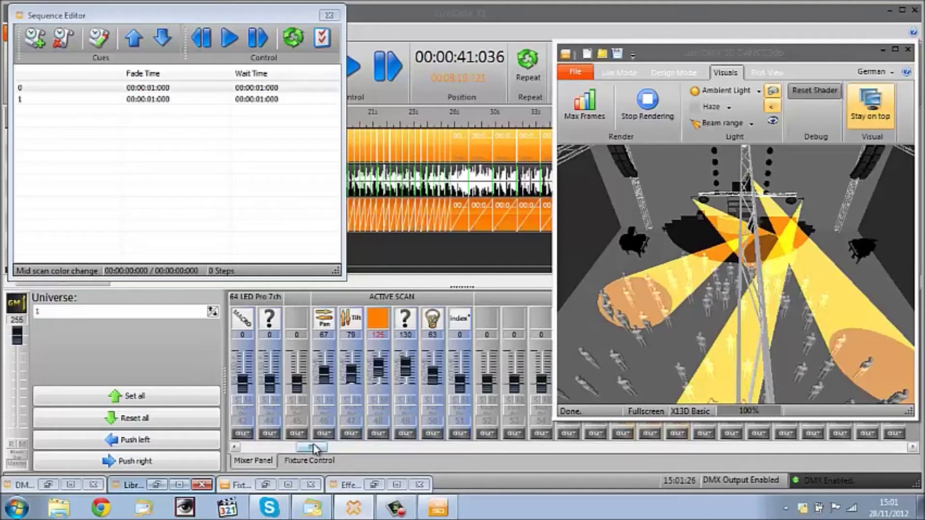
{"action": "mouse_move", "coordinate": [313, 447]}
{"action": "left_mouse_down"}
{"action": "mouse_move", "coordinate": [238, 452]}
{"action": "mouse_move", "coordinate": [327, 460]}
{"action": "mouse_move", "coordinate": [312, 458]}
{"action": "left_mouse_up"}
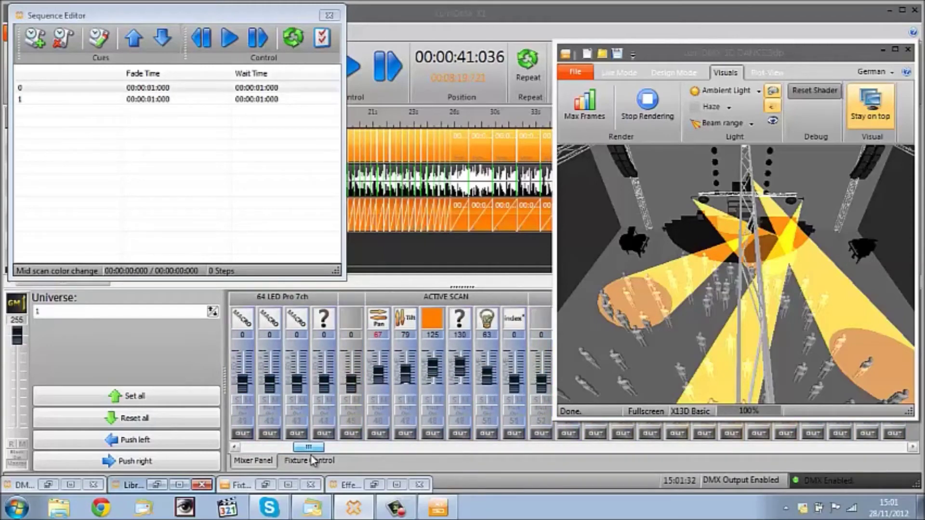
Reset all mixer channels for cue 0 and compare the channel values of cues 0 and 1
{"action": "left_click", "coordinate": [172, 418]}
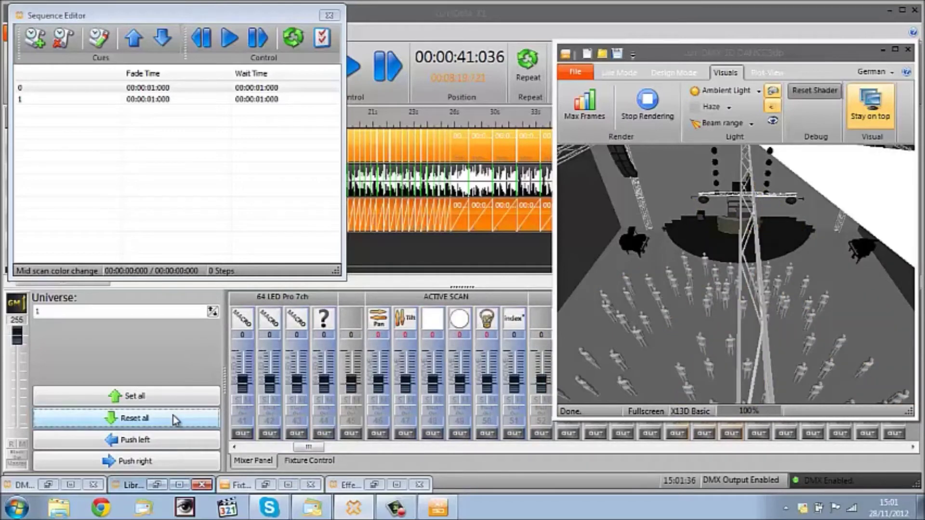
{"action": "left_click", "coordinate": [183, 89]}
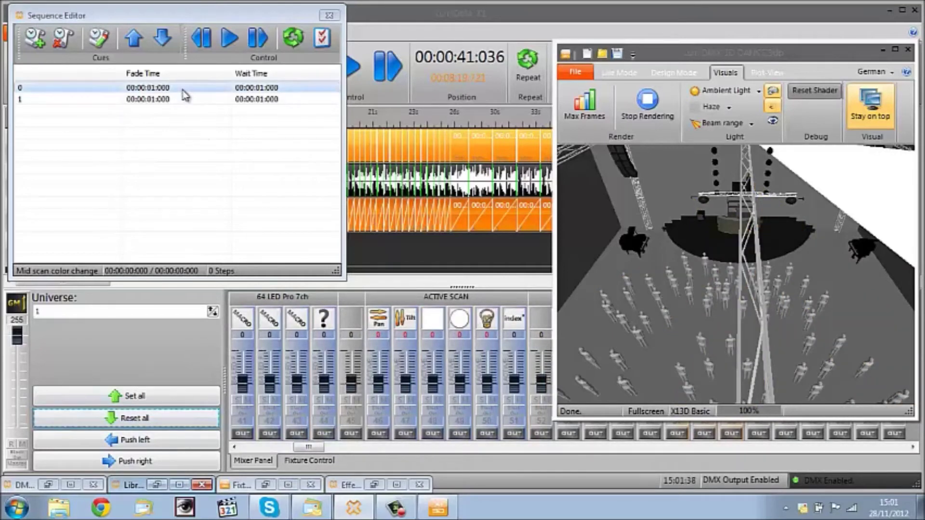
{"action": "left_click", "coordinate": [183, 90]}
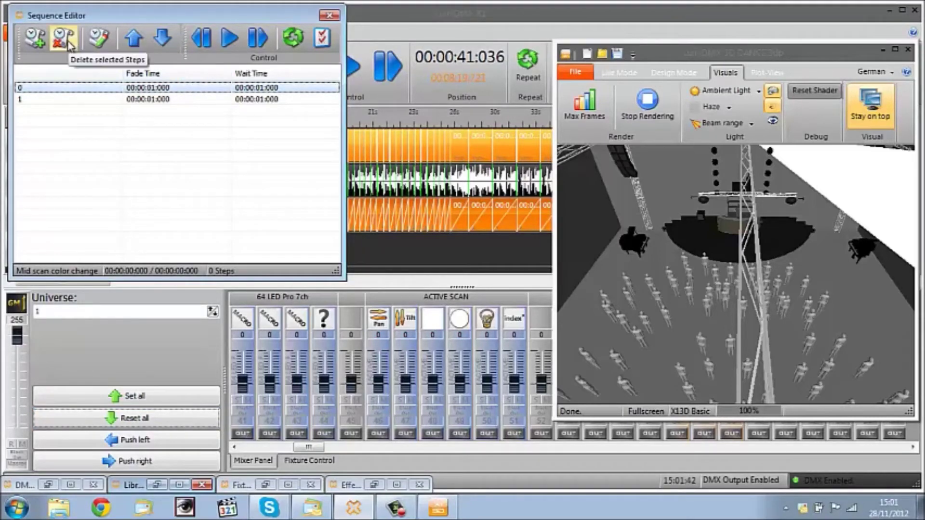
{"action": "left_click", "coordinate": [130, 98]}
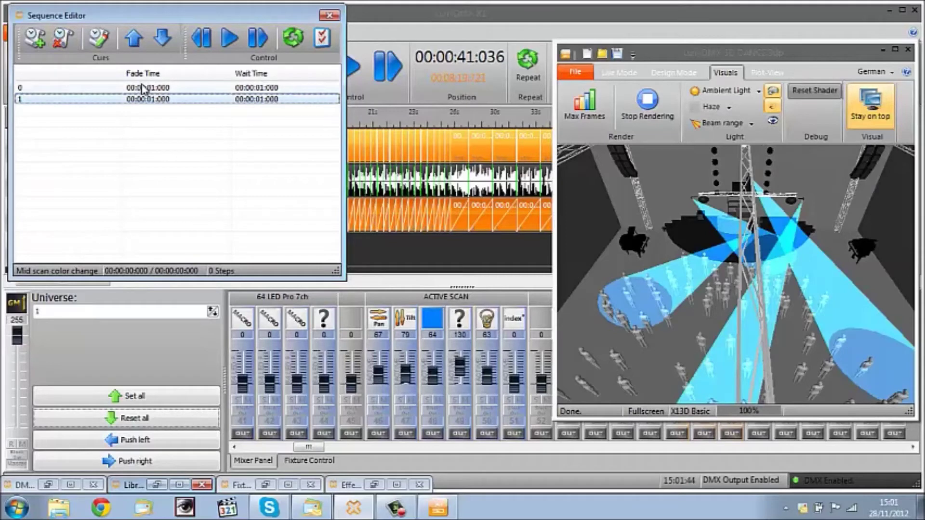
{"action": "mouse_move", "coordinate": [302, 447]}
{"action": "left_mouse_down"}
{"action": "mouse_move", "coordinate": [244, 449]}
{"action": "mouse_move", "coordinate": [369, 446]}
{"action": "mouse_move", "coordinate": [307, 450]}
{"action": "left_mouse_up"}
Delete both cues, 0 and 1, from the Mid scan color change sequence
{"action": "left_click", "coordinate": [191, 98]}
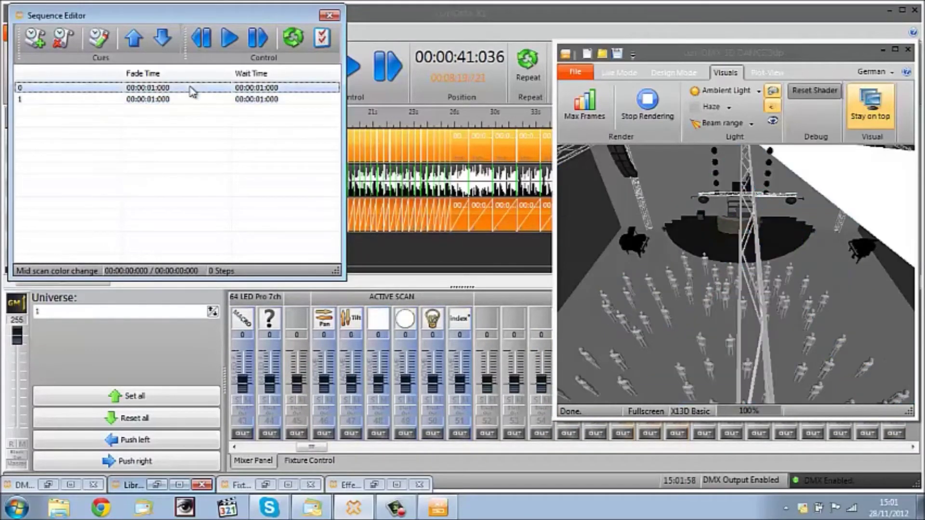
{"action": "key", "text": "Delete"}
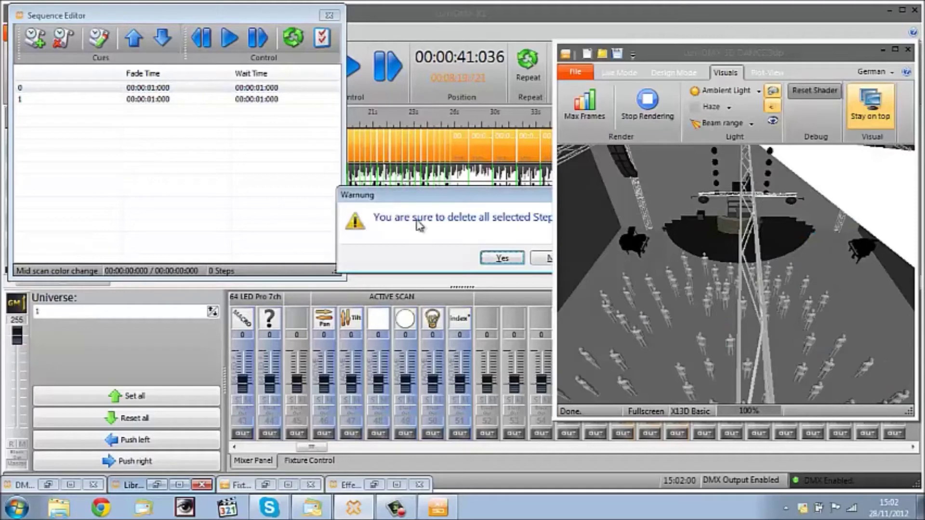
{"action": "left_click", "coordinate": [502, 259]}
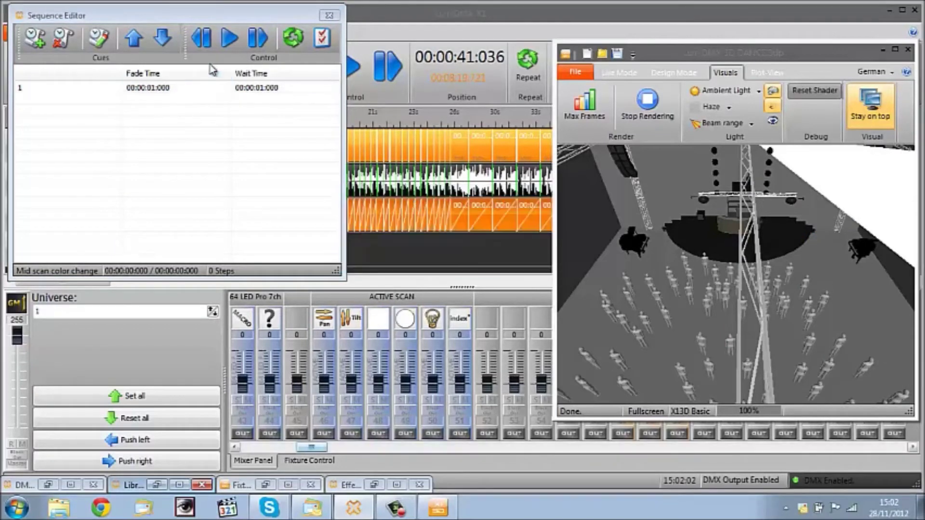
{"action": "key", "text": "Delete"}
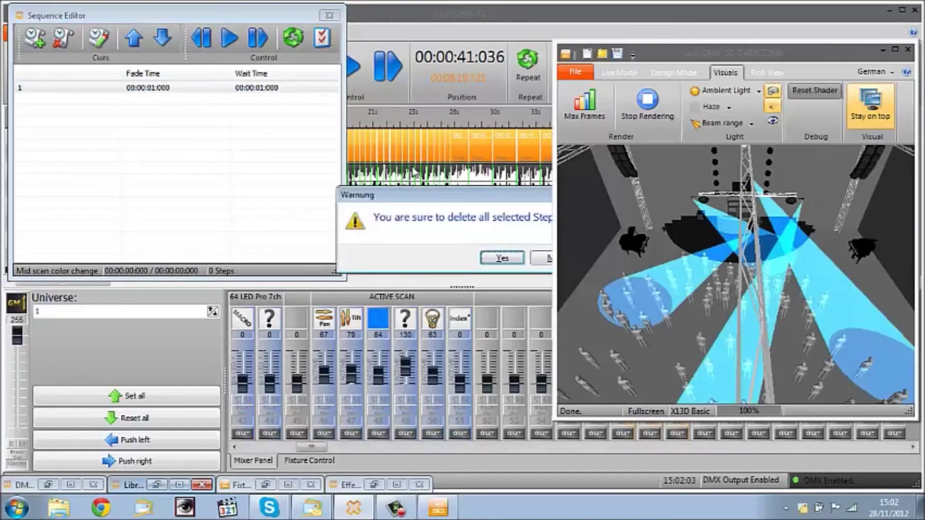
{"action": "left_click", "coordinate": [502, 258]}
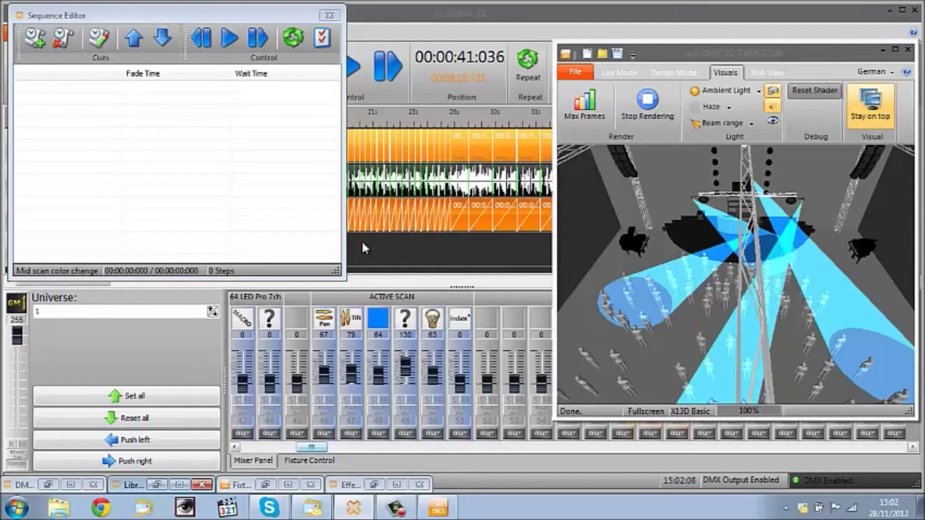
Reset all mixer channels and add two fresh cues to the Mid scan color change sequence
{"action": "left_click", "coordinate": [172, 419]}
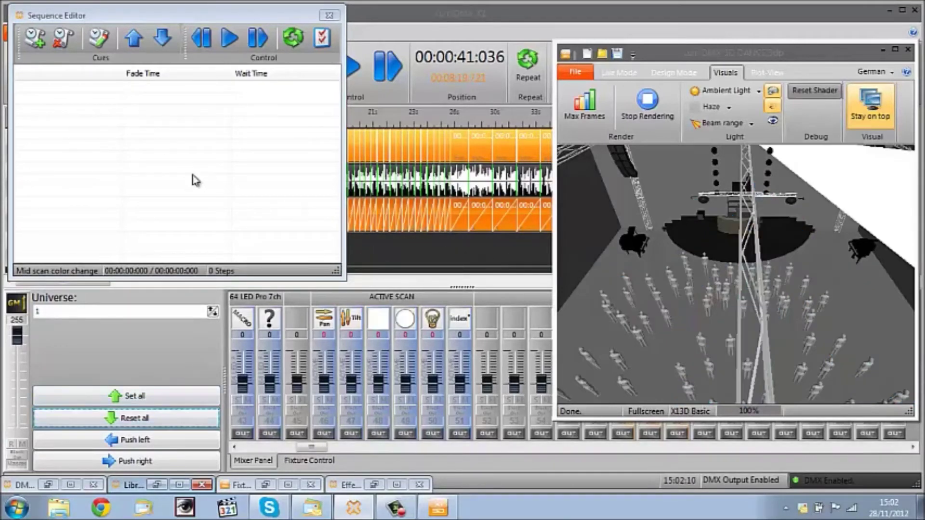
{"action": "left_click", "coordinate": [35, 39]}
{"action": "left_click", "coordinate": [35, 38]}
Set the ACTIVE SCAN colour channel 48 to blue for cue 0
{"action": "left_click", "coordinate": [170, 87]}
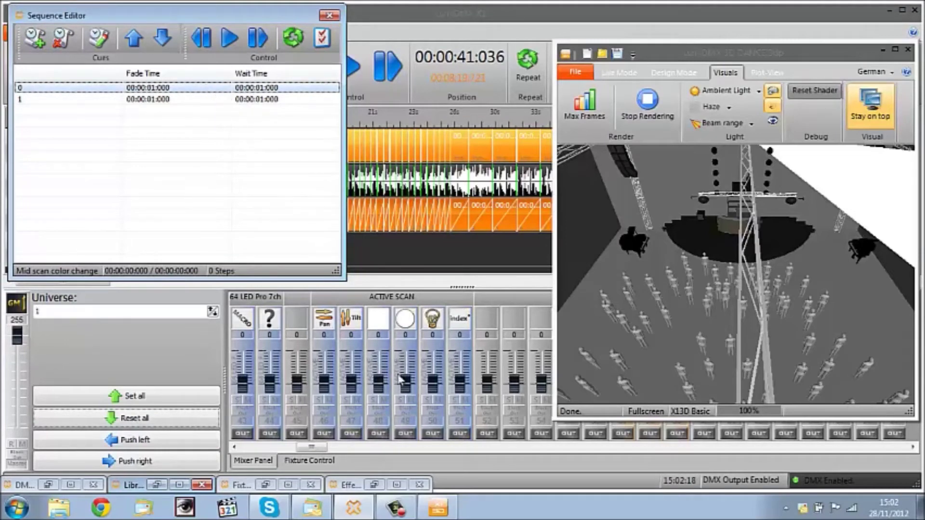
{"action": "left_click_drag", "start_coordinate": [380, 389], "coordinate": [378, 378]}
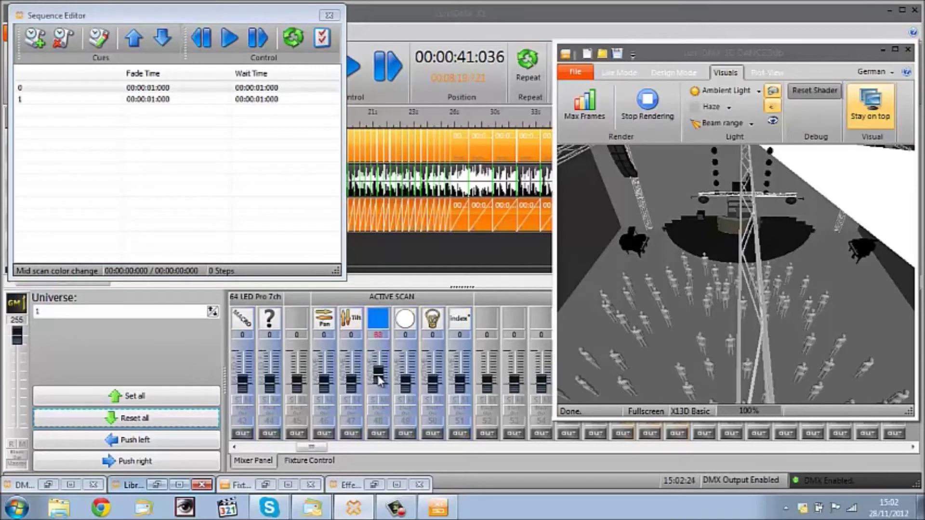
Set the ACTIVE SCAN dimmer channel 50 to 62 for cue 0 of the Mid scan color change sequence
{"action": "left_click_drag", "start_coordinate": [429, 387], "coordinate": [431, 381]}
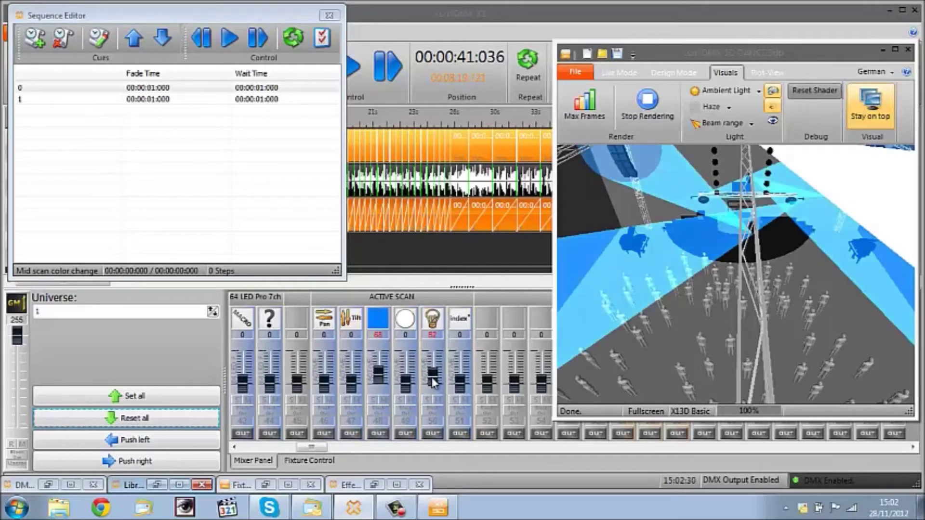
{"action": "left_click_drag", "start_coordinate": [433, 379], "coordinate": [437, 382]}
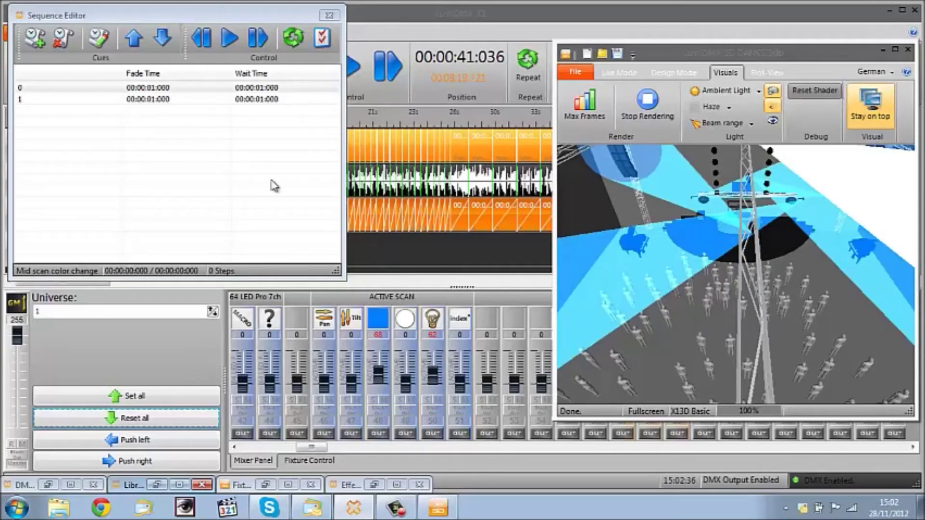
{"action": "left_click", "coordinate": [200, 90]}
{"action": "left_click", "coordinate": [170, 99]}
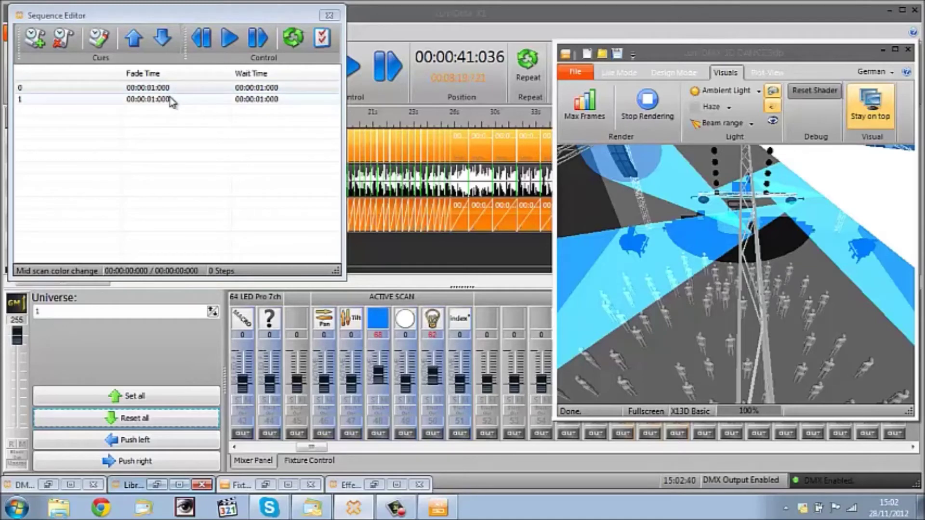
{"action": "left_click", "coordinate": [169, 88]}
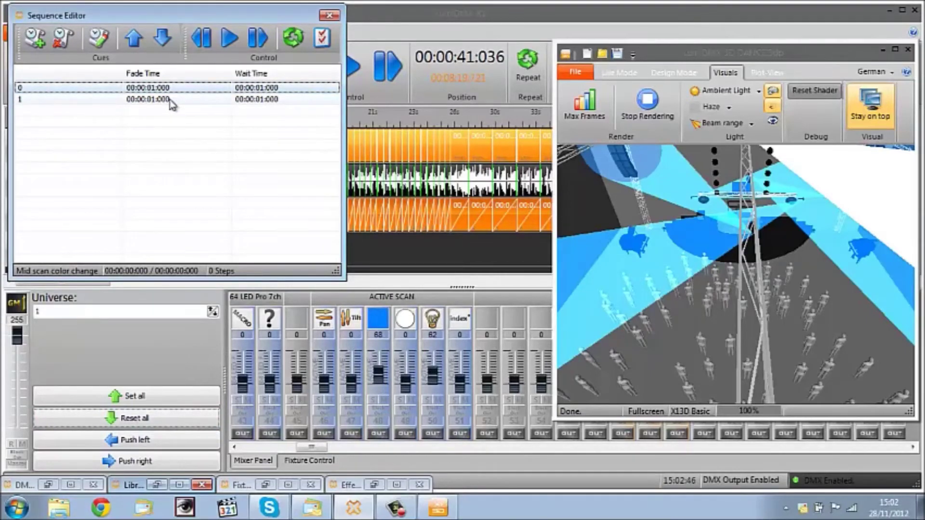
For cue 1, set the ACTIVE SCAN dimmer channel 50 to 62 and the colour channel 48 to orange at 125
{"action": "left_click", "coordinate": [171, 100]}
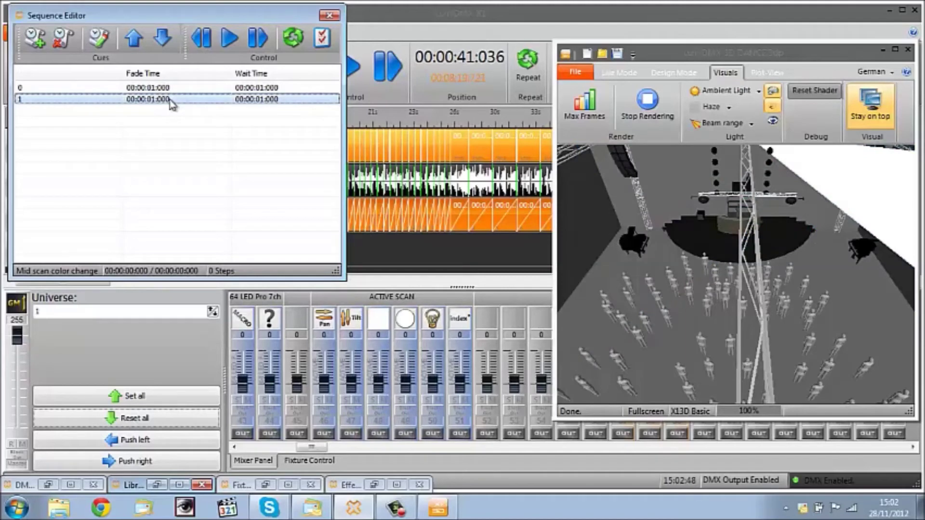
{"action": "left_click", "coordinate": [436, 388]}
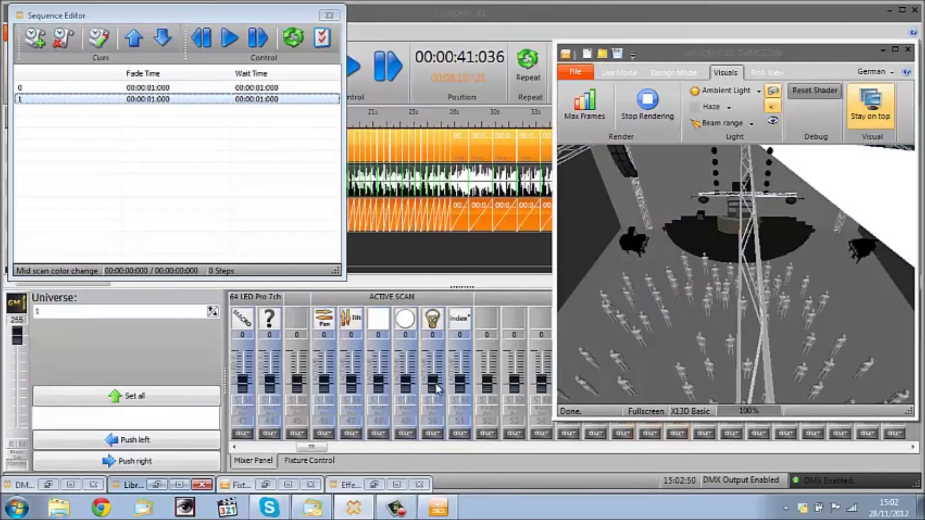
{"action": "left_click_drag", "start_coordinate": [436, 388], "coordinate": [439, 373]}
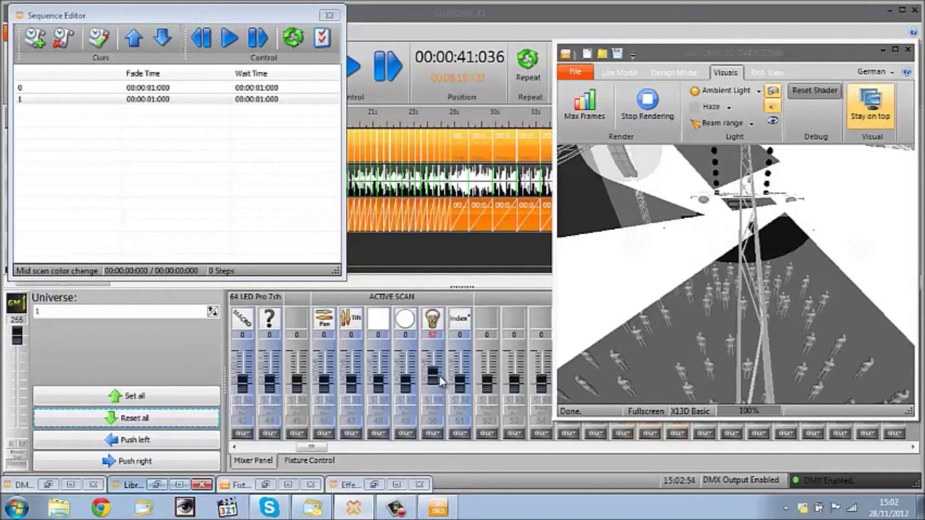
{"action": "left_click_drag", "start_coordinate": [384, 391], "coordinate": [385, 374]}
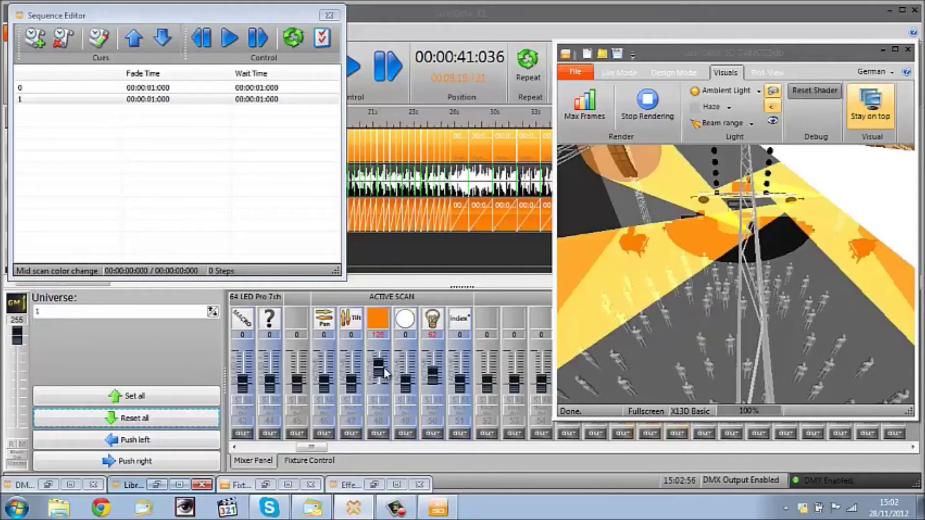
Compare cues 0 and 1 and play the Mid scan color change sequence to preview it
{"action": "left_click", "coordinate": [182, 87]}
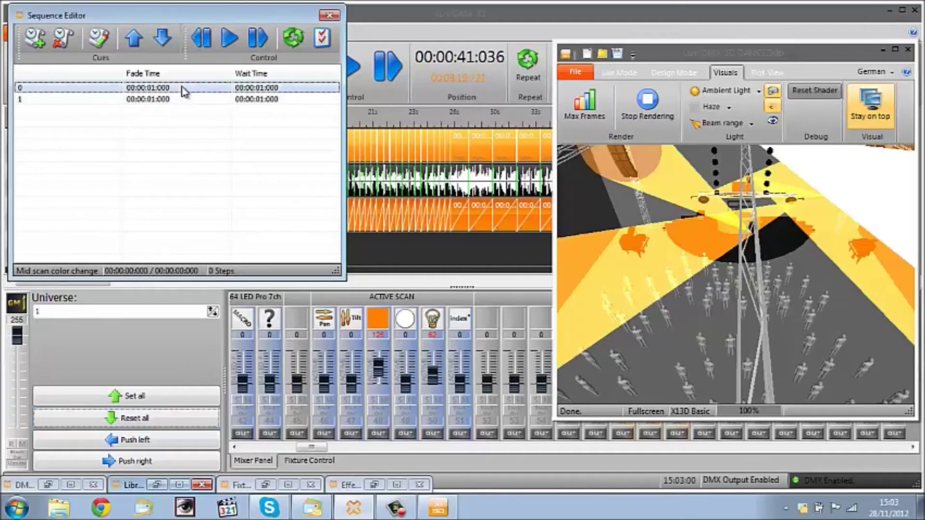
{"action": "left_click", "coordinate": [181, 96]}
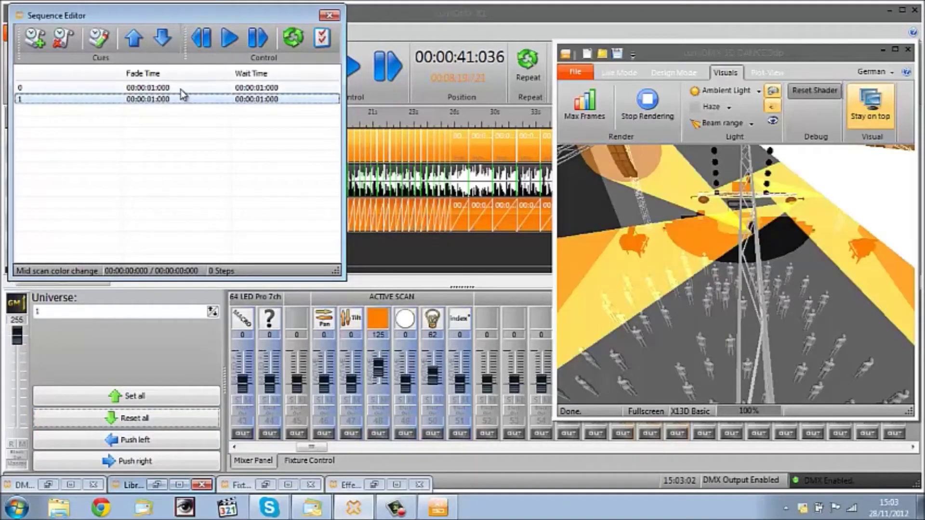
{"action": "left_click", "coordinate": [181, 89]}
{"action": "left_click", "coordinate": [183, 99]}
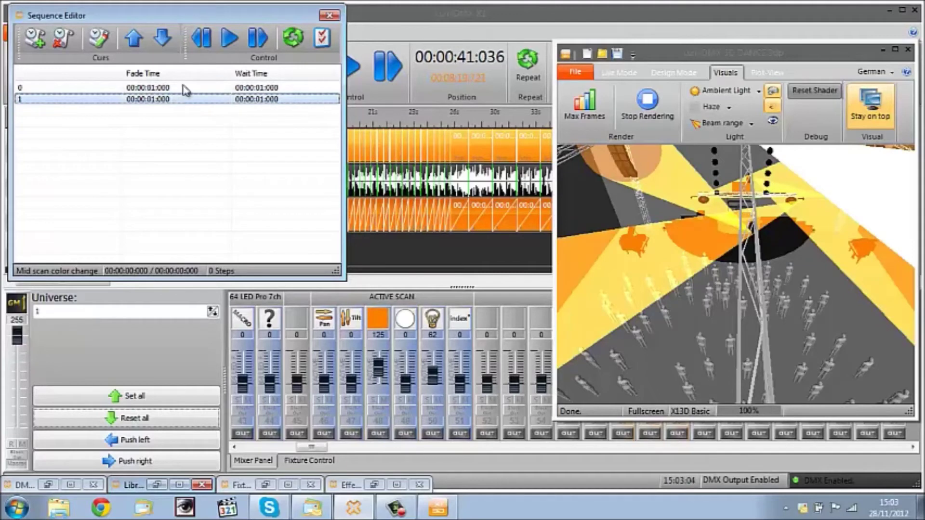
{"action": "left_click", "coordinate": [229, 44]}
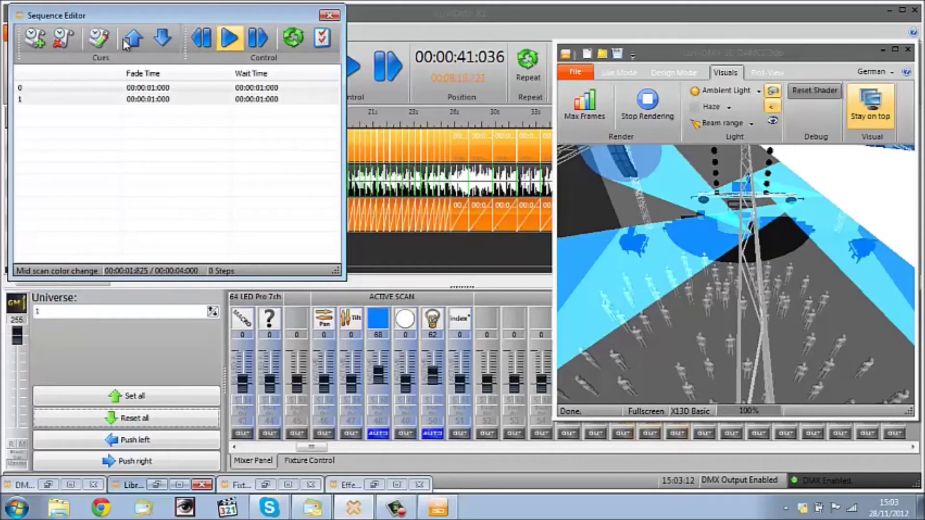
{"action": "left_click", "coordinate": [229, 38]}
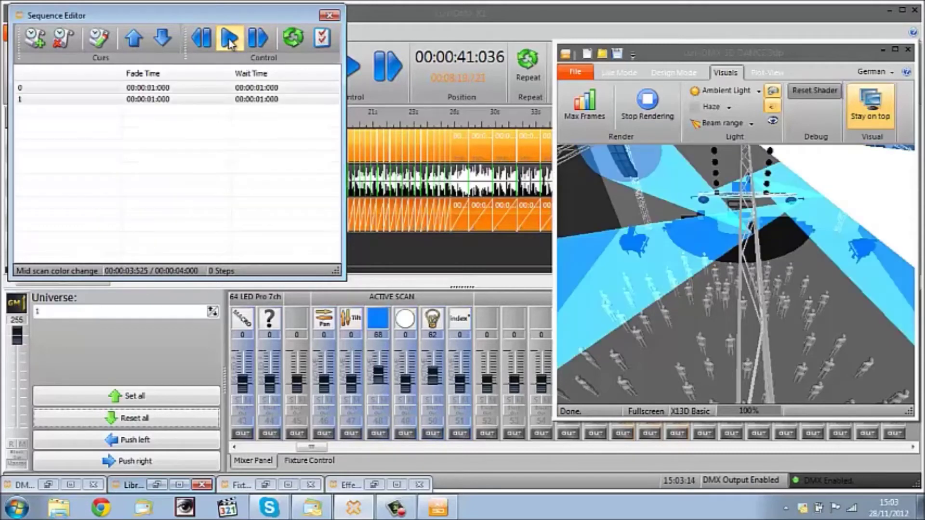
Close the sequence and place Mid scan color change from the library on New Line 3, starting level with the New Line 2 object
{"action": "left_click", "coordinate": [330, 17]}
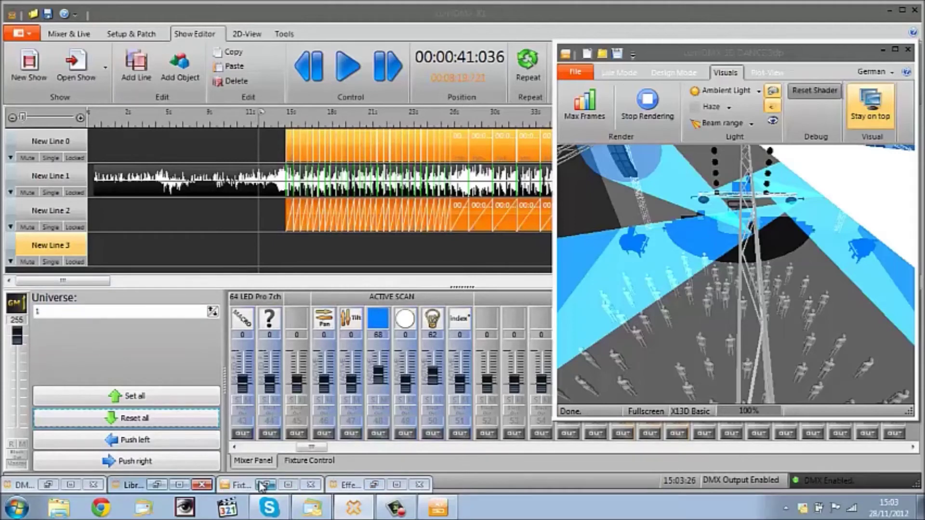
{"action": "left_click", "coordinate": [158, 485]}
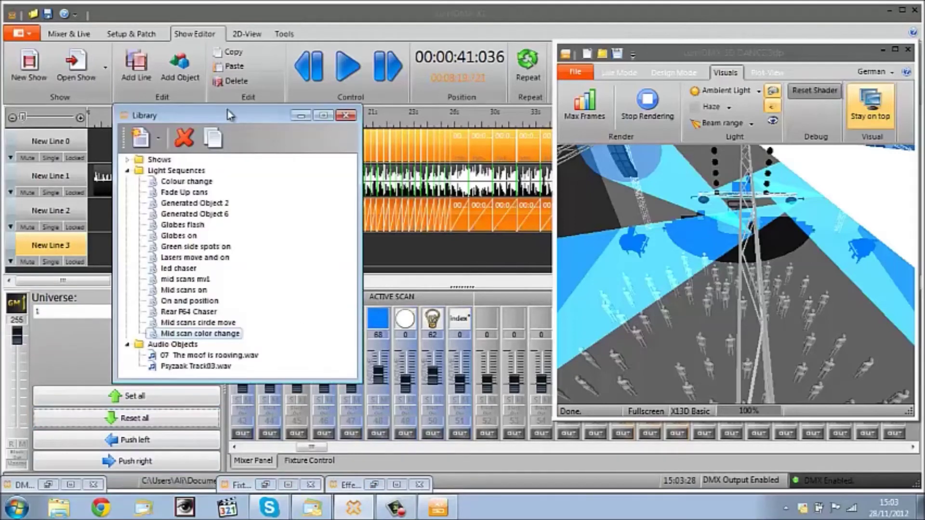
{"action": "left_click_drag", "start_coordinate": [236, 114], "coordinate": [751, 123]}
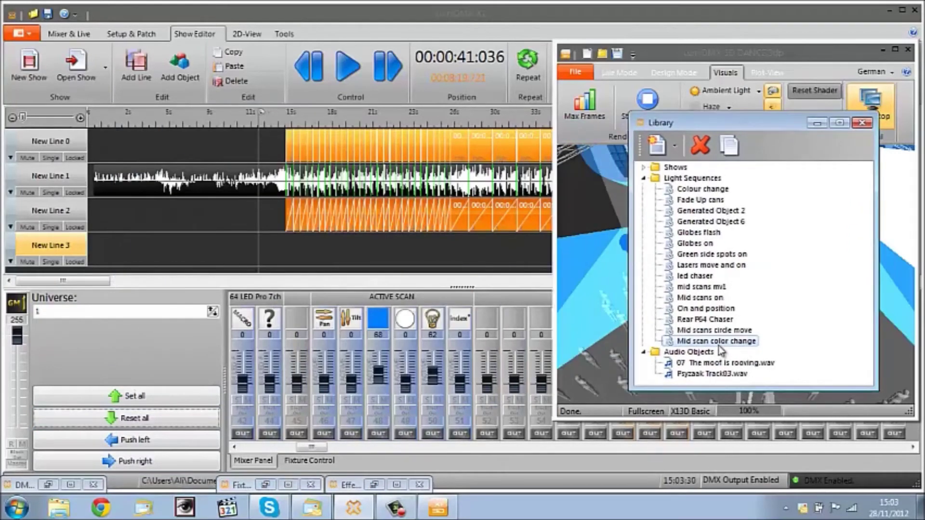
{"action": "mouse_move", "coordinate": [725, 345]}
{"action": "left_mouse_down"}
{"action": "mouse_move", "coordinate": [351, 248]}
{"action": "mouse_move", "coordinate": [288, 249]}
{"action": "left_mouse_up"}
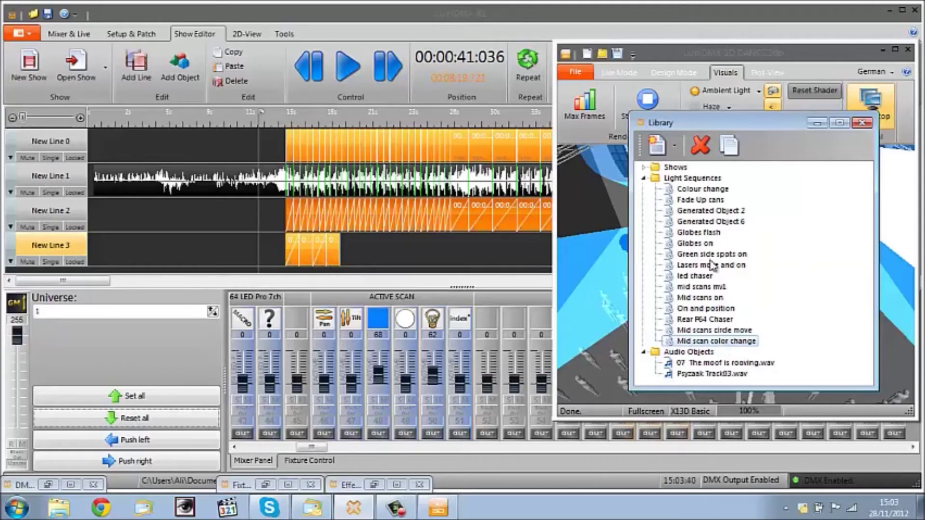
{"action": "left_click_drag", "start_coordinate": [718, 121], "coordinate": [254, 300]}
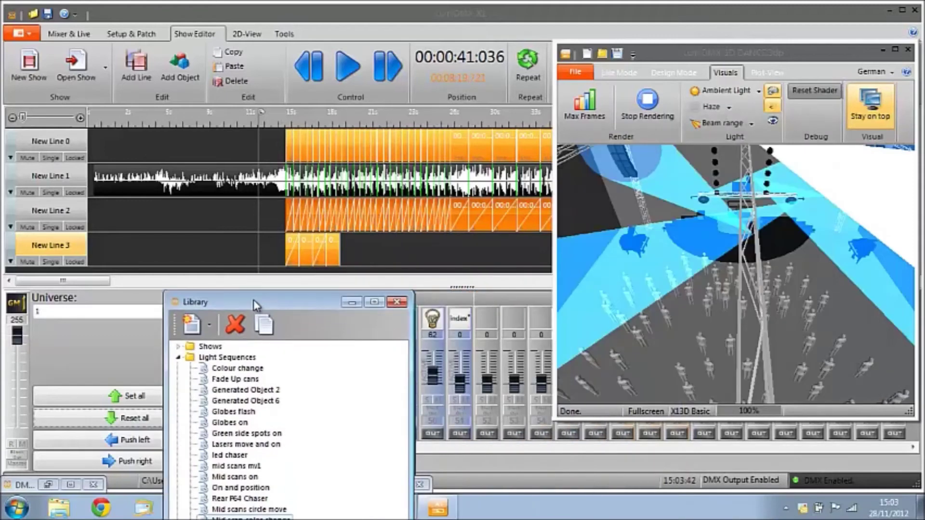
{"action": "left_click", "coordinate": [352, 301]}
Arrange the New Line 3 colour change object on the beats of 07 The moof is rooving.wav using the Wait option
{"action": "left_click", "coordinate": [308, 260]}
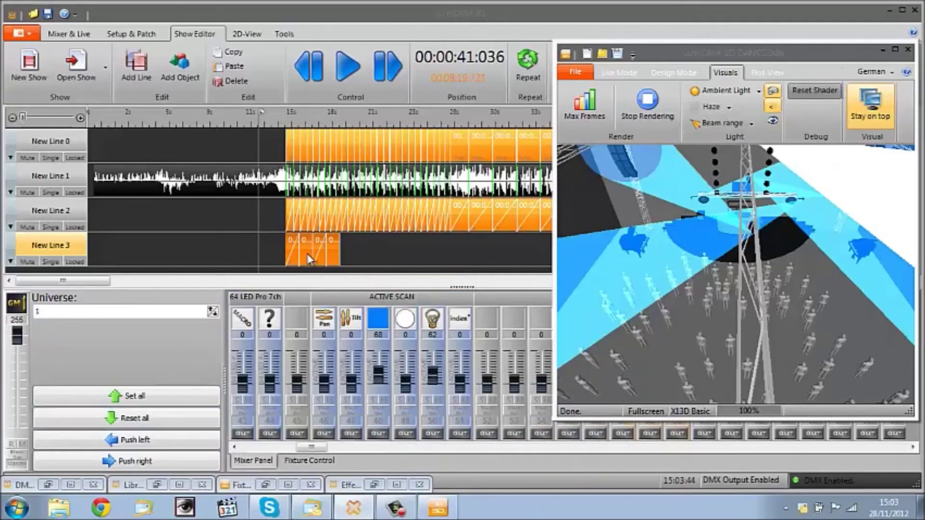
{"action": "right_click", "coordinate": [308, 259]}
{"action": "mouse_move", "coordinate": [392, 422]}
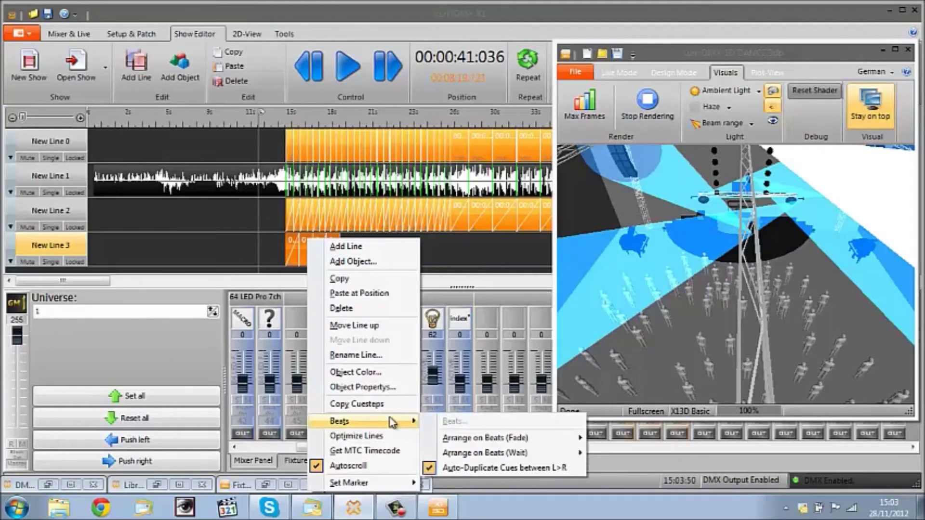
{"action": "mouse_move", "coordinate": [535, 453]}
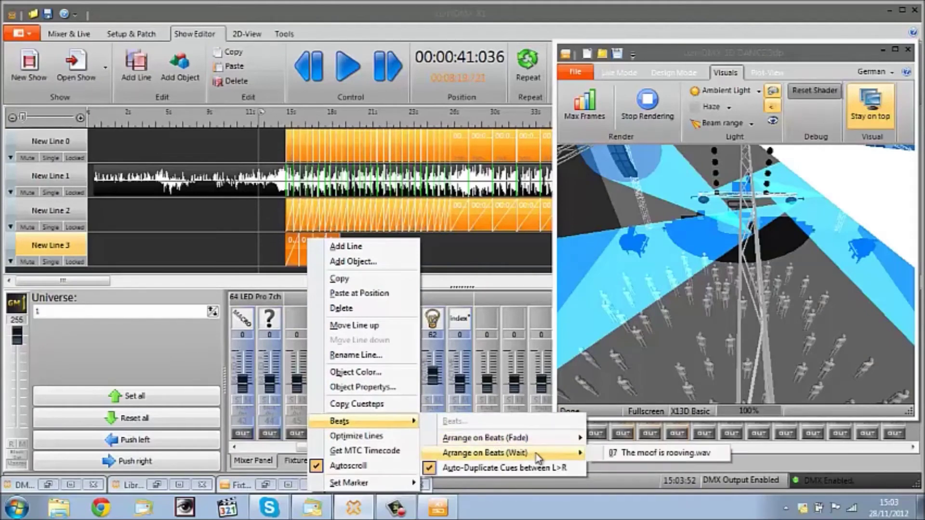
{"action": "left_click", "coordinate": [628, 457]}
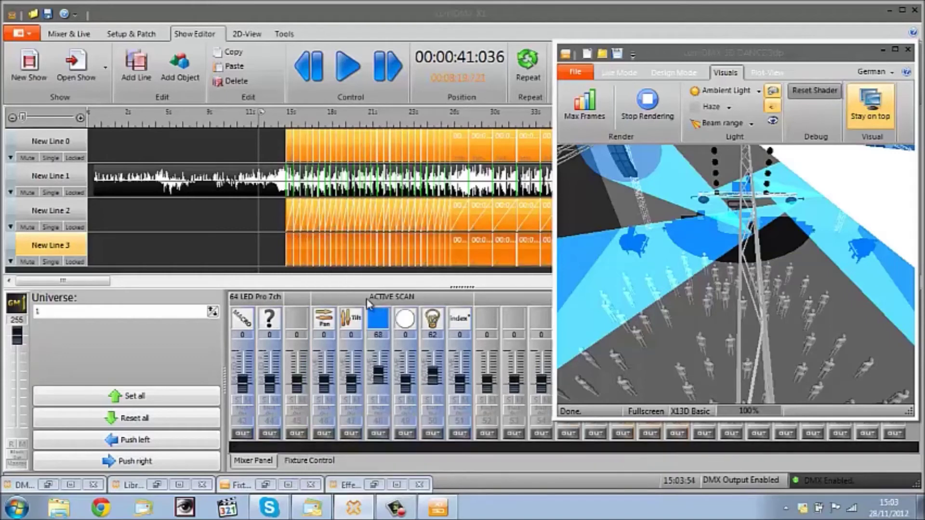
Try arranging the New Line 3 object on the beats of 07 The moof is rooving.wav using the Fade option
{"action": "mouse_move", "coordinate": [92, 281]}
{"action": "left_mouse_down"}
{"action": "mouse_move", "coordinate": [159, 281]}
{"action": "mouse_move", "coordinate": [96, 282]}
{"action": "left_mouse_up"}
{"action": "right_click", "coordinate": [300, 243]}
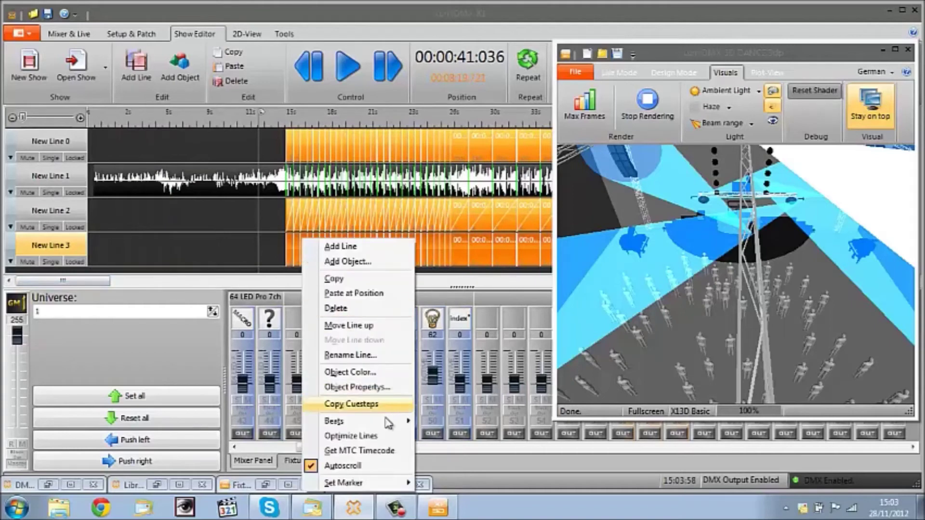
{"action": "mouse_move", "coordinate": [504, 440]}
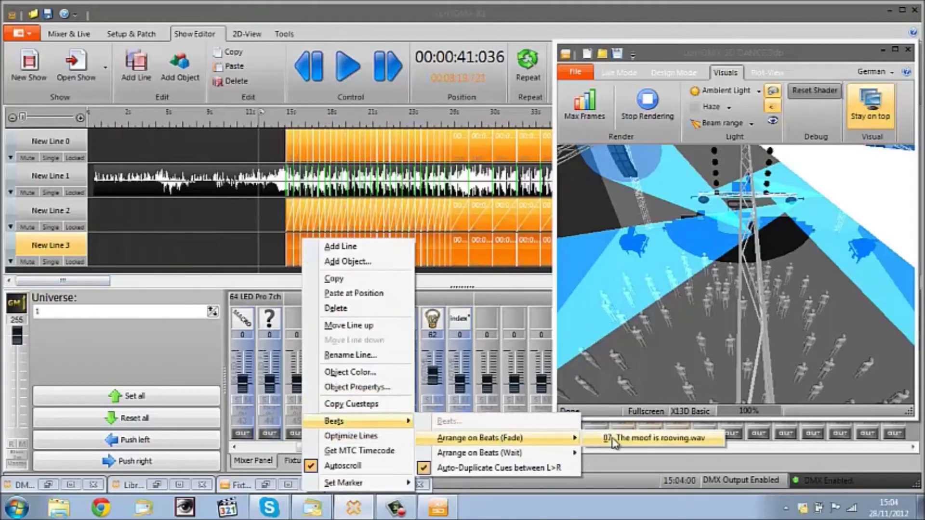
{"action": "left_click", "coordinate": [624, 440]}
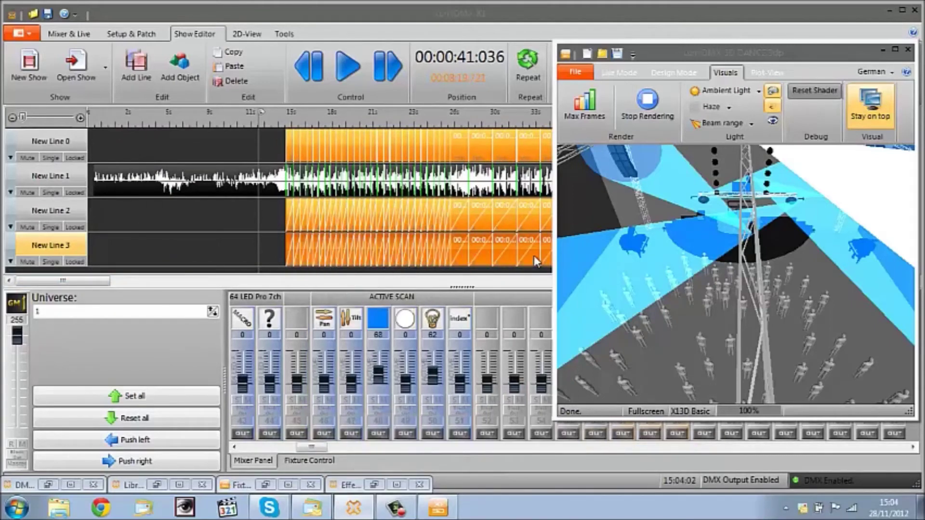
Switch the New Line 3 object back to the Wait beat arrangement for 07 The moof is rooving.wav
{"action": "right_click", "coordinate": [341, 252]}
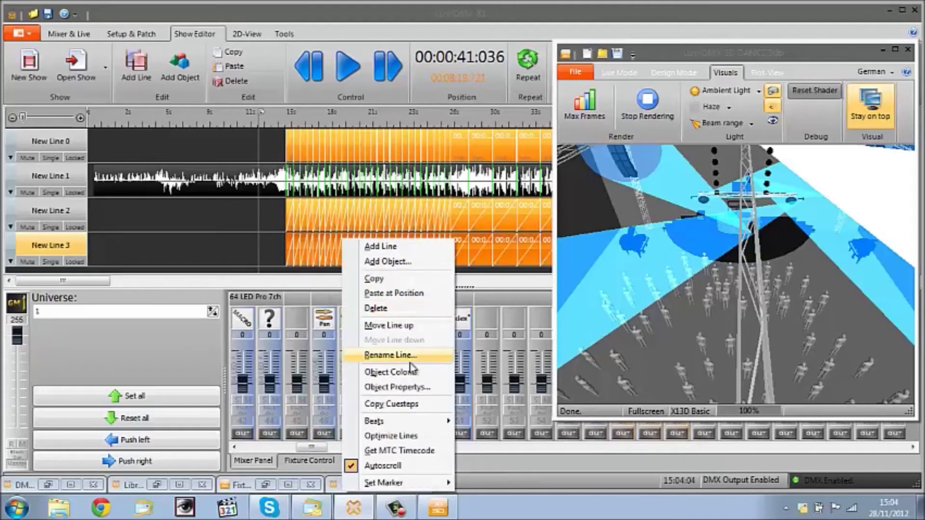
{"action": "mouse_move", "coordinate": [409, 421]}
{"action": "mouse_move", "coordinate": [565, 458]}
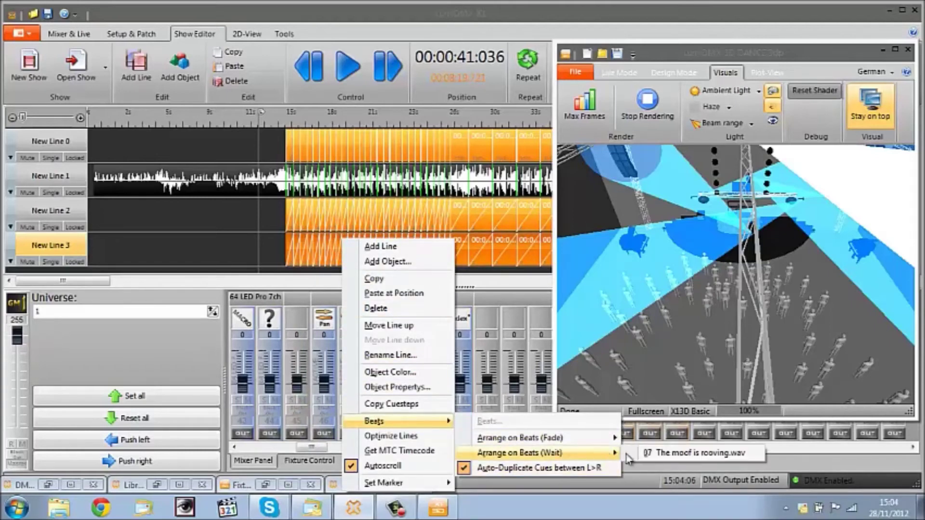
{"action": "left_click", "coordinate": [653, 454]}
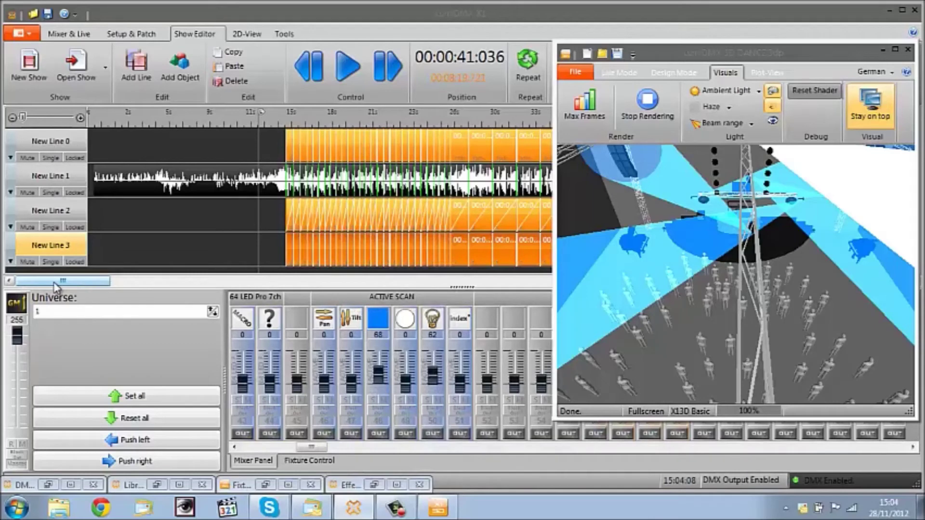
Play and stop the show several times to examine the mid scans' colour changes and circular movement in the 3D view
{"action": "left_click", "coordinate": [346, 78]}
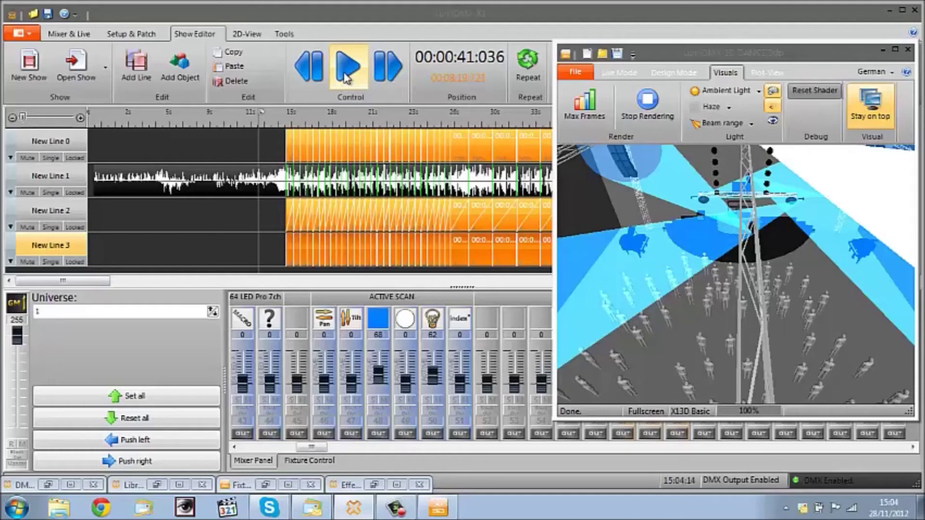
{"action": "left_click", "coordinate": [346, 78]}
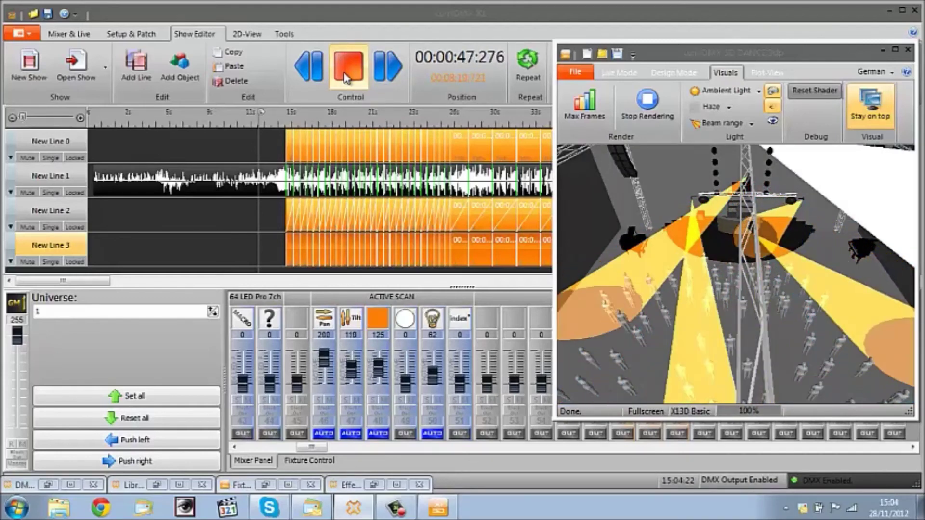
{"action": "left_click", "coordinate": [345, 77]}
{"action": "left_click", "coordinate": [344, 73]}
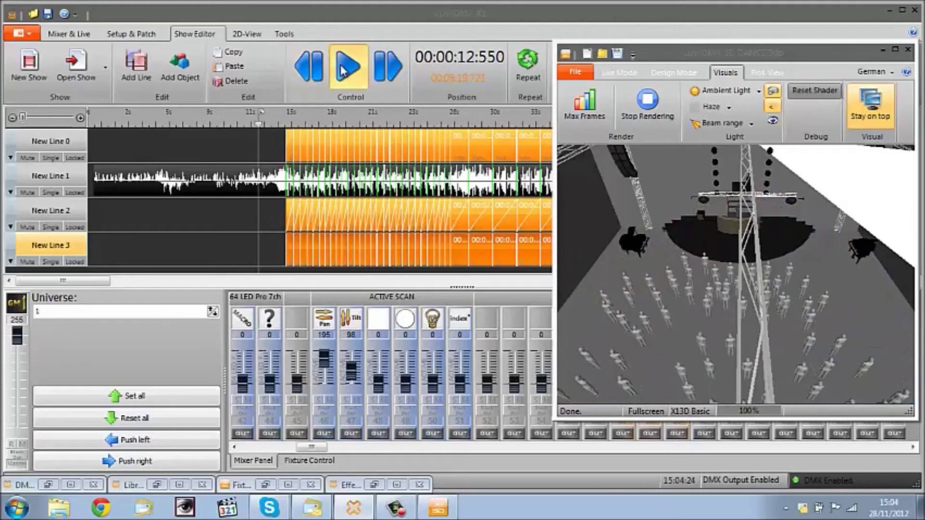
{"action": "left_click_drag", "start_coordinate": [723, 212], "coordinate": [746, 261]}
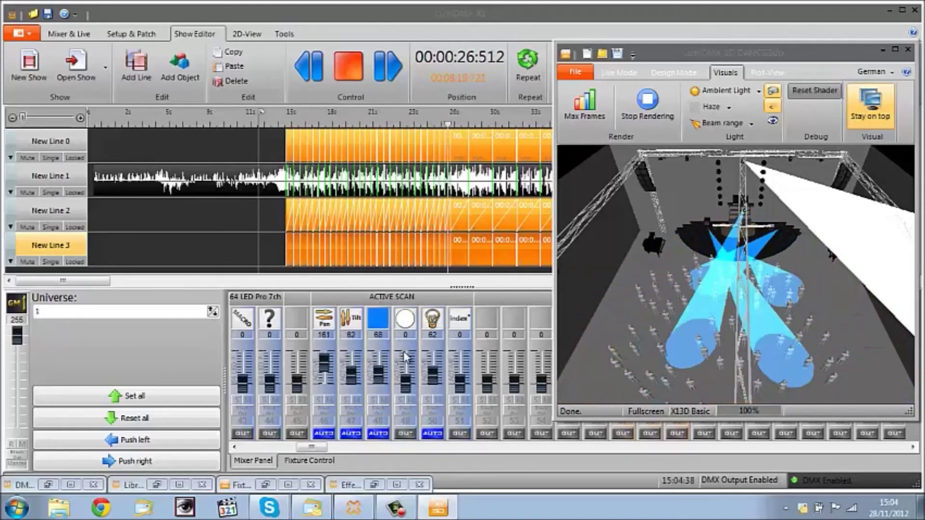
{"action": "left_click", "coordinate": [348, 66]}
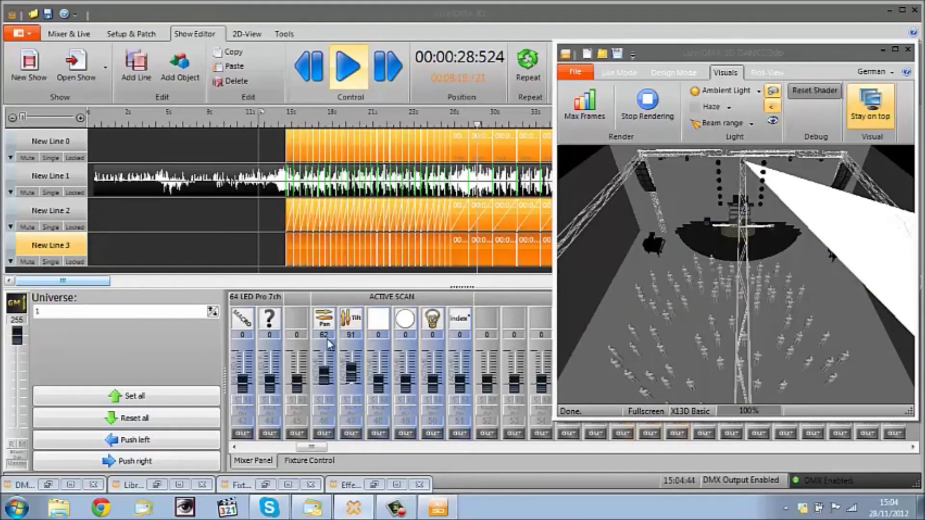
{"action": "left_click", "coordinate": [351, 68]}
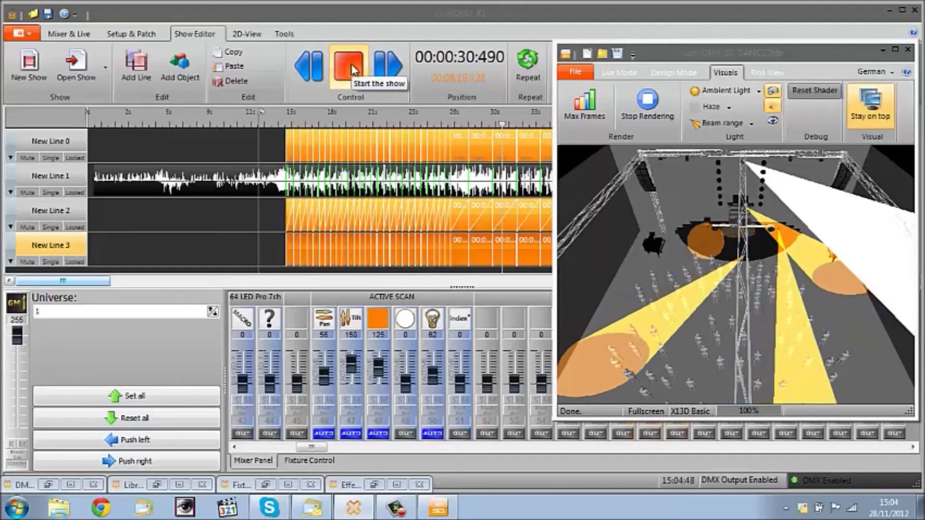
{"action": "left_click", "coordinate": [352, 68]}
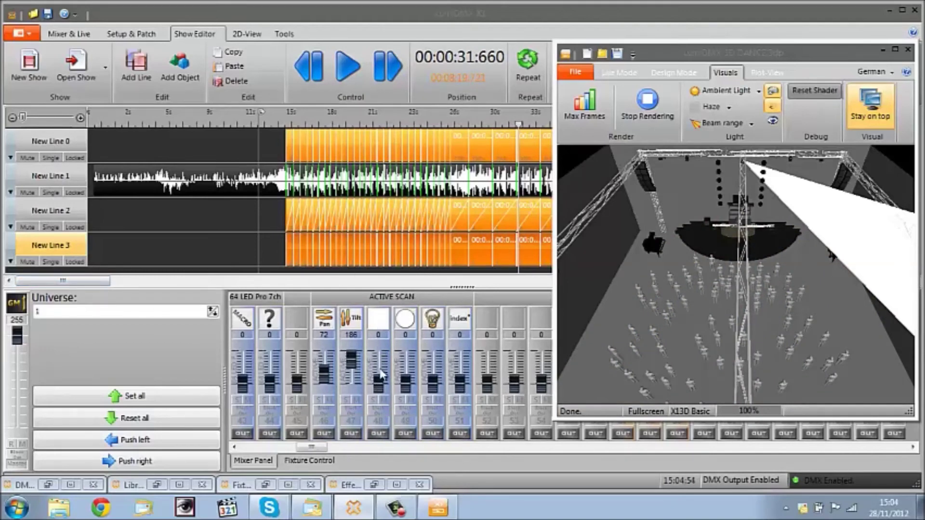
Play the show and view the mid scans' beat-synced colour changes and circular movement from several angles in the 3D view
{"action": "left_click", "coordinate": [347, 63]}
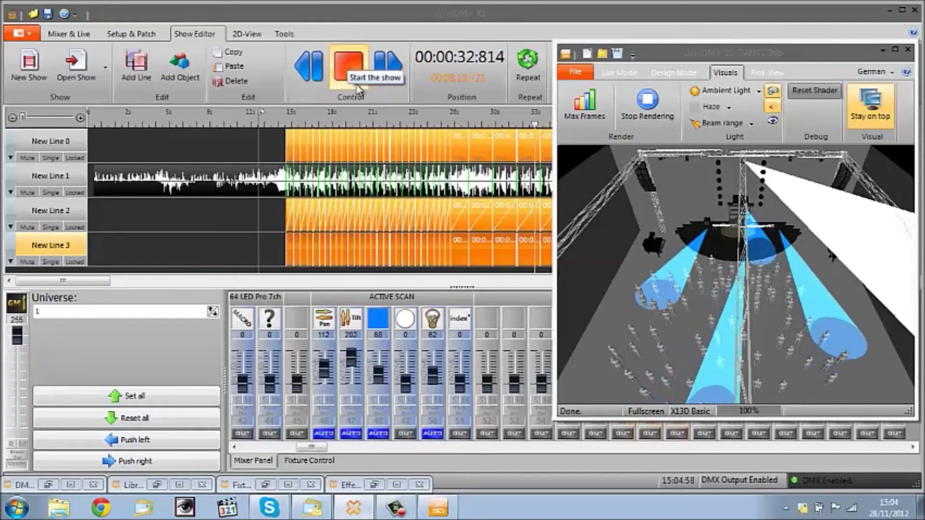
{"action": "left_click_drag", "start_coordinate": [819, 289], "coordinate": [899, 282]}
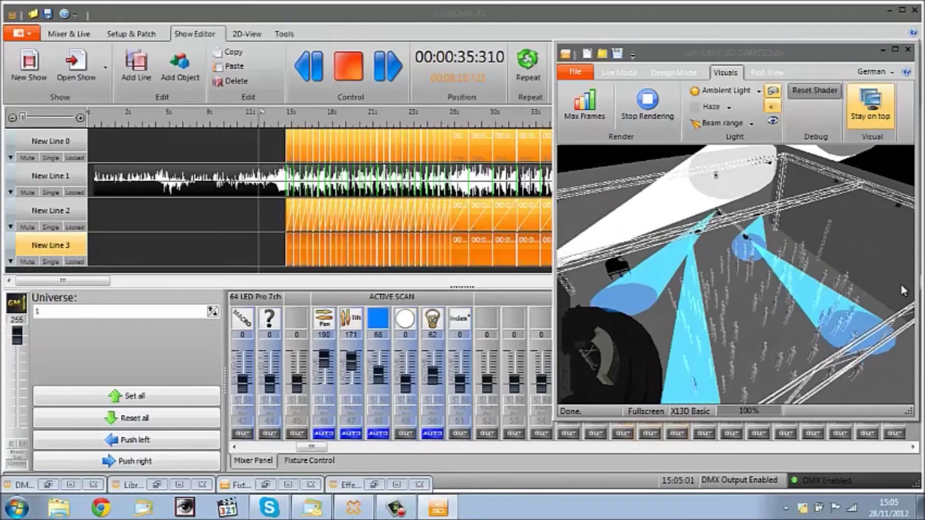
{"action": "double_click", "coordinate": [296, 123]}
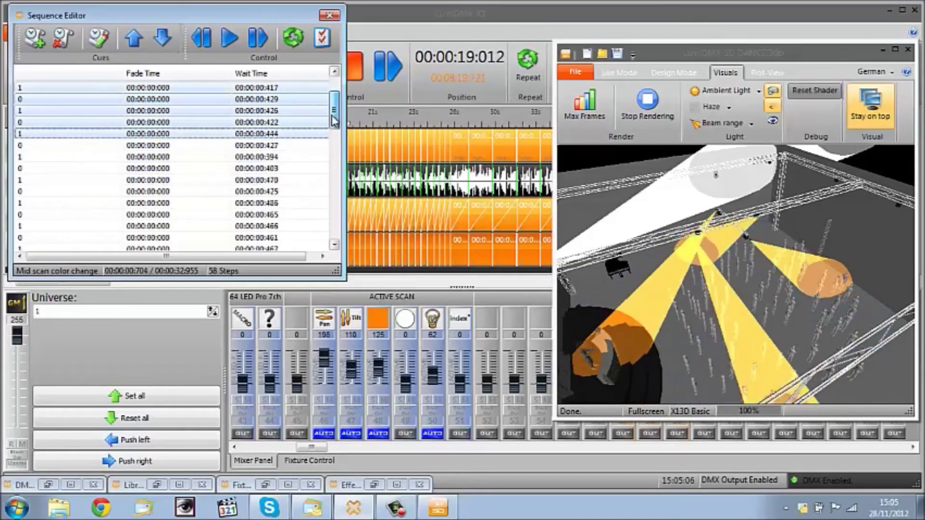
{"action": "left_click", "coordinate": [330, 16]}
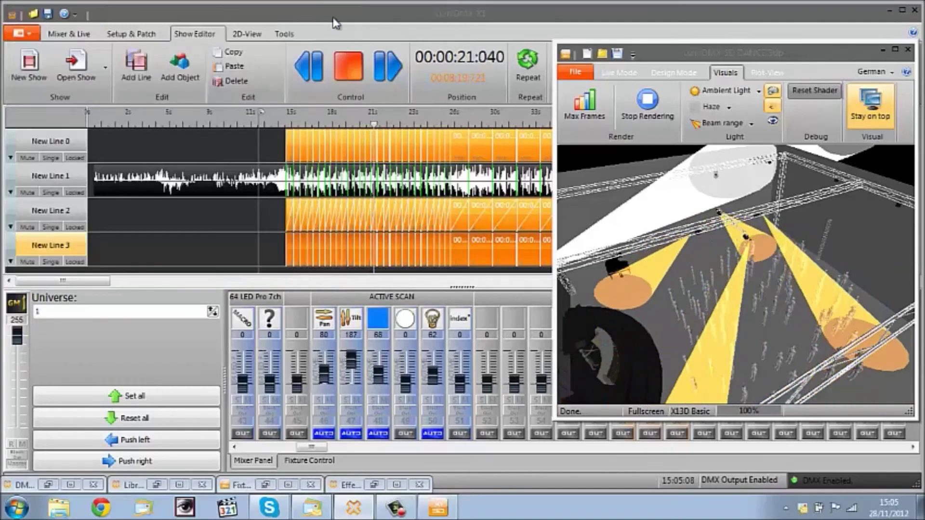
{"action": "left_click_drag", "start_coordinate": [780, 289], "coordinate": [645, 241]}
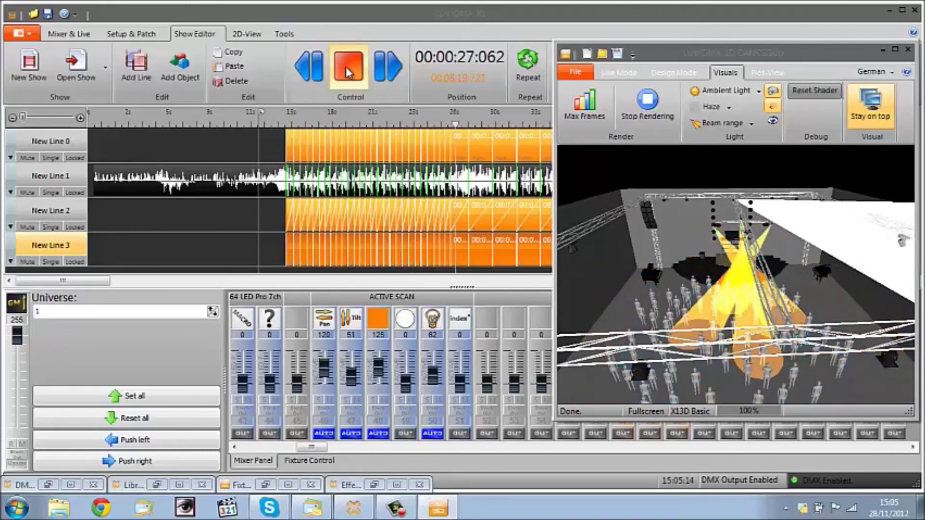
{"action": "left_click_drag", "start_coordinate": [699, 251], "coordinate": [642, 252]}
{"action": "left_click", "coordinate": [332, 75]}
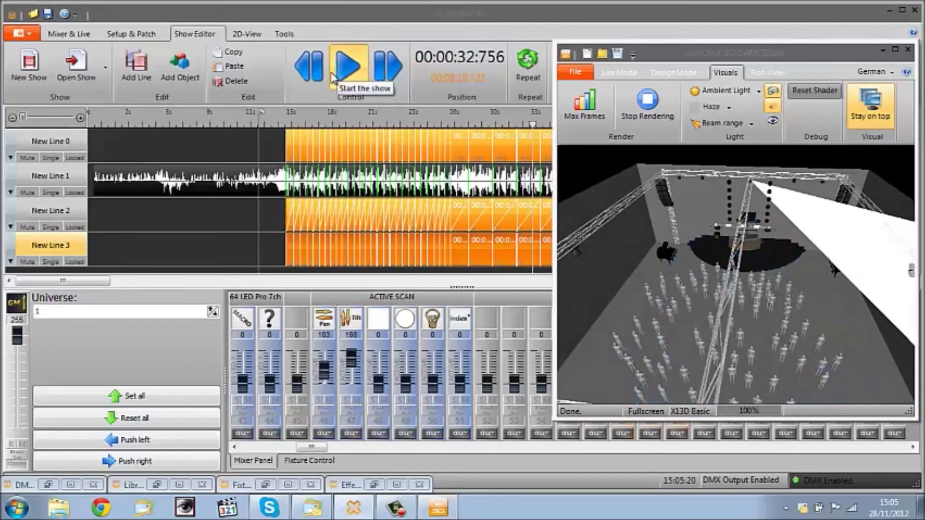
Open the other saved show, which contains the finished multi-line light programme
{"action": "left_click", "coordinate": [106, 70]}
{"action": "left_click", "coordinate": [97, 98]}
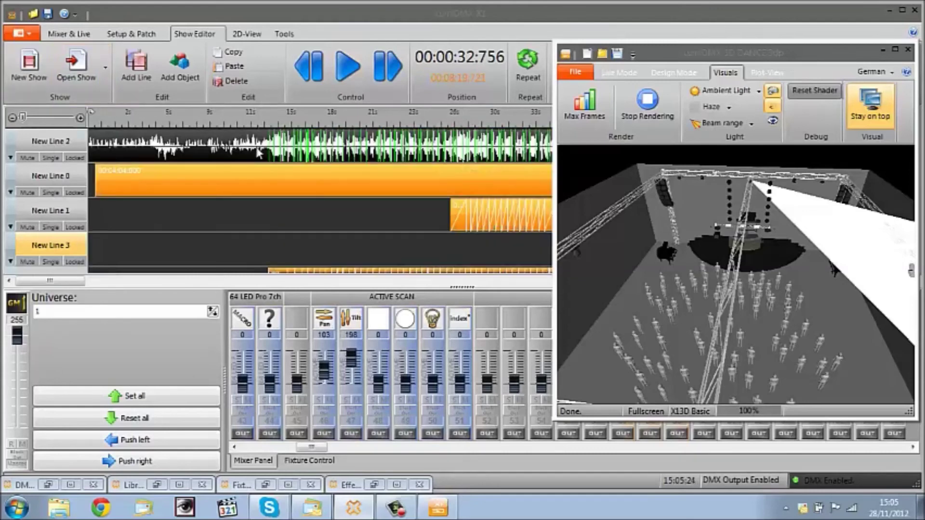
Examine the opened show's light object lines from New Line 0 down to New Line 8
{"action": "left_click", "coordinate": [11, 190]}
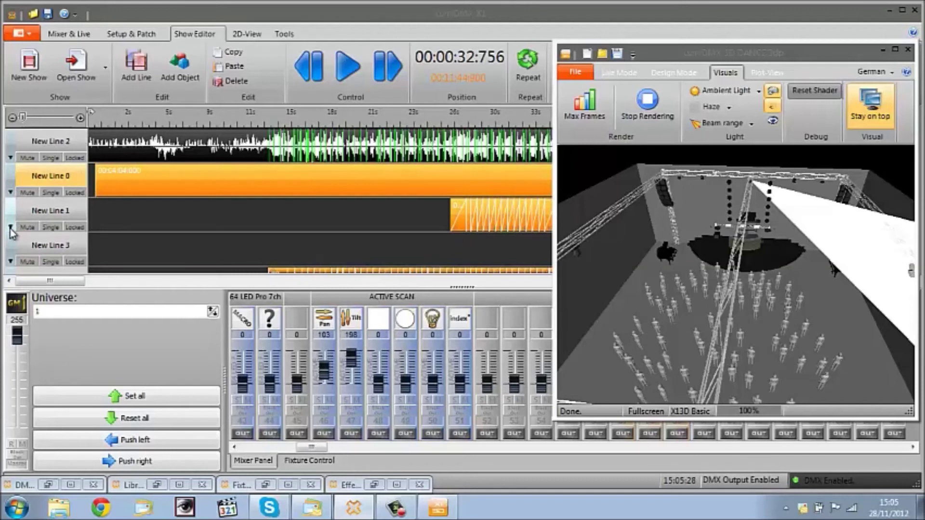
{"action": "key", "text": "Down"}
{"action": "key", "text": "Down"}
{"action": "key", "text": "Down"}
{"action": "key", "text": "Down"}
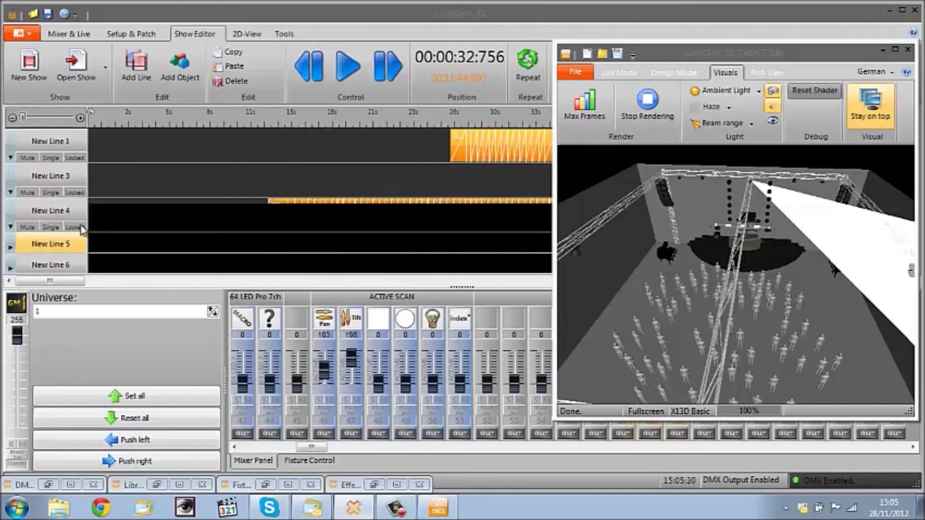
{"action": "key", "text": "Down"}
{"action": "key", "text": "Down"}
{"action": "key", "text": "Down"}
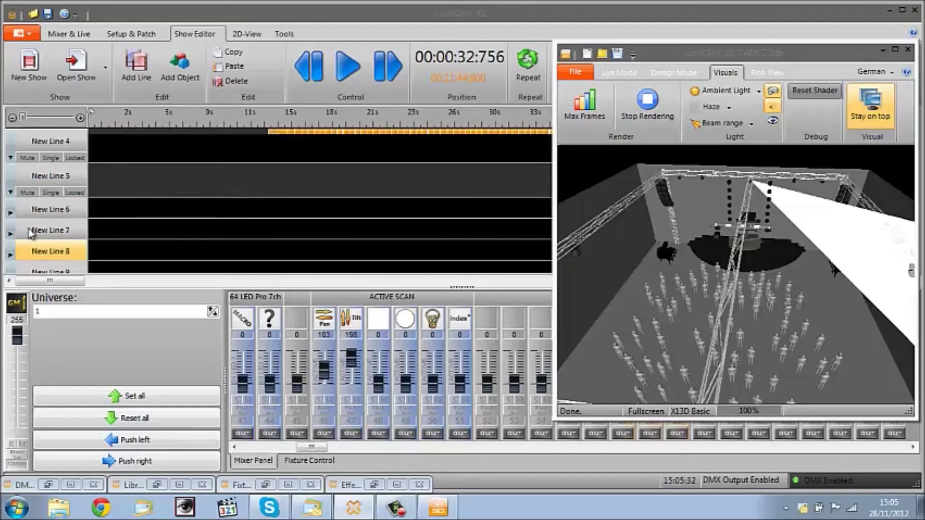
{"action": "key", "text": "Up"}
{"action": "key", "text": "Up"}
{"action": "key", "text": "Up"}
{"action": "key", "text": "Up"}
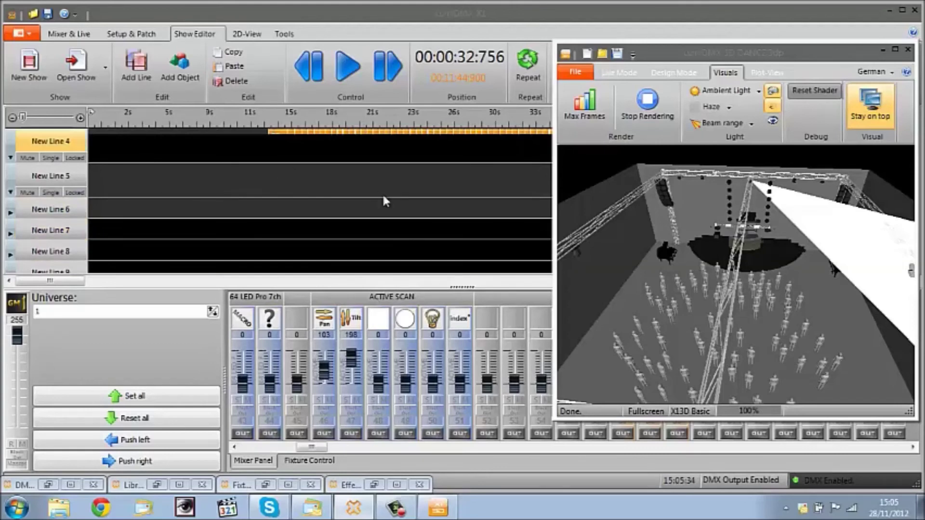
Play the opened show from about 1m33s and watch it in the 3D view with realistic beam rendering, then stop playback
{"action": "left_click", "coordinate": [348, 66]}
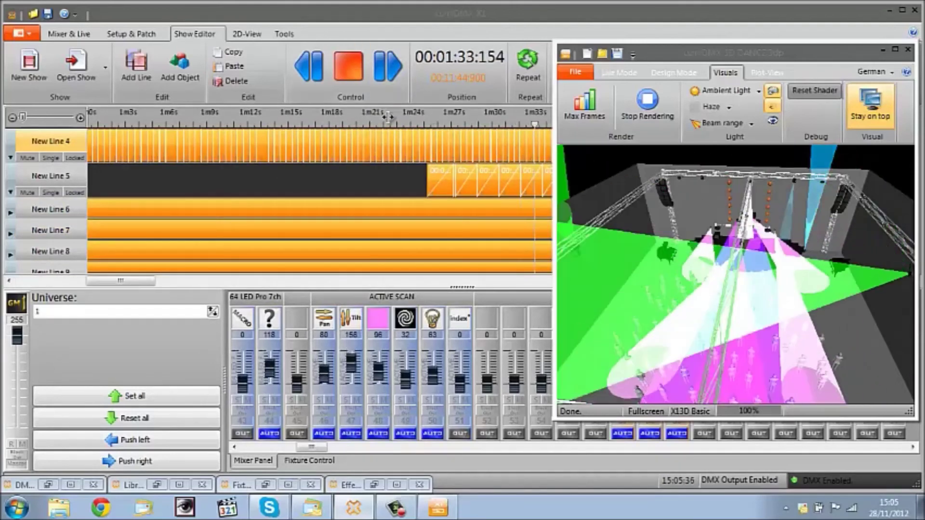
{"action": "left_click_drag", "start_coordinate": [797, 217], "coordinate": [793, 276]}
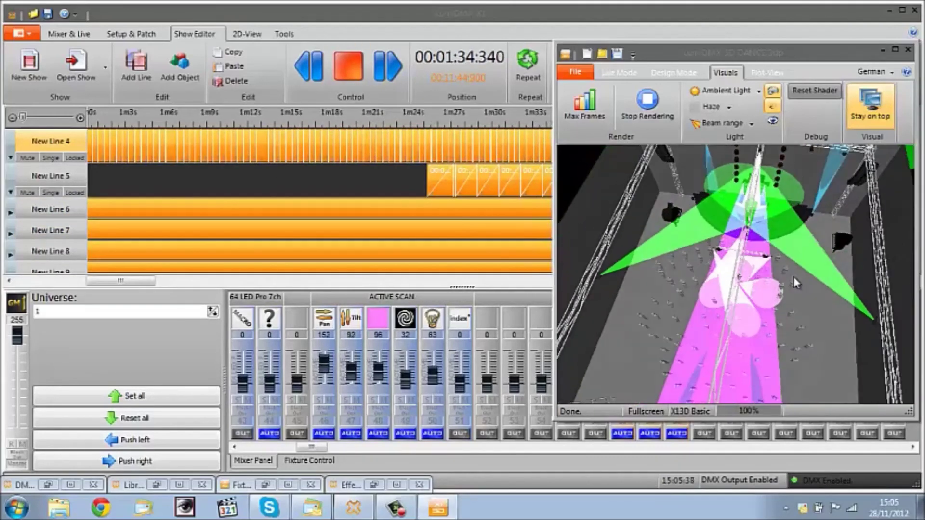
{"action": "left_click", "coordinate": [769, 95]}
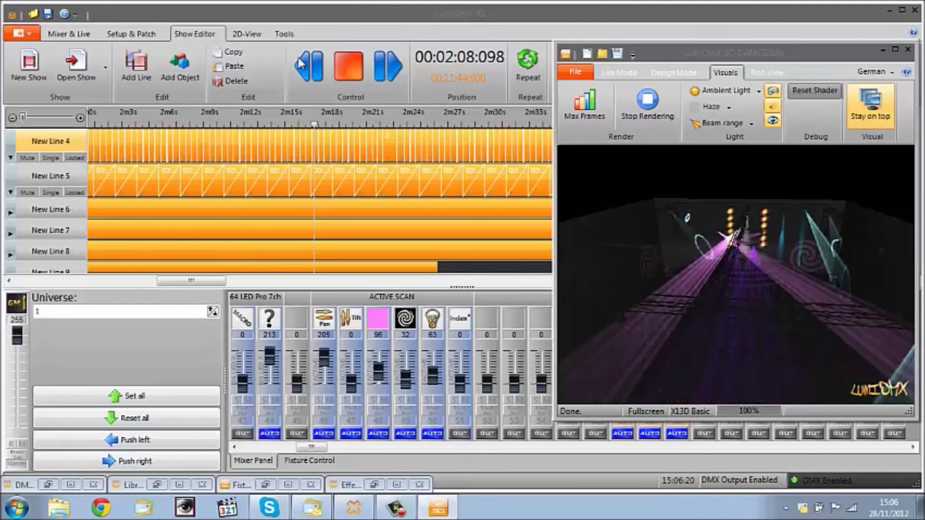
{"action": "left_click", "coordinate": [360, 68]}
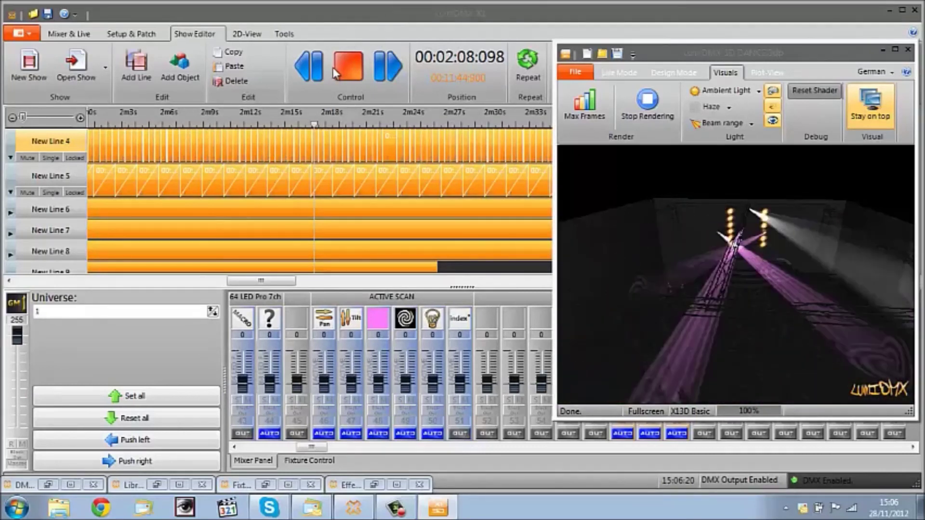
{"action": "left_click", "coordinate": [346, 77]}
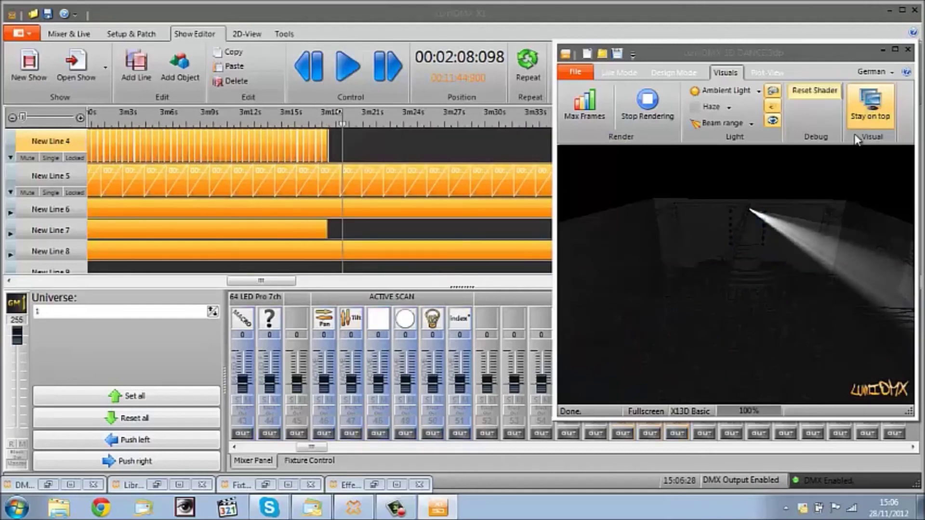
Switch the 3D view back to the plain bright rendering and minimise the visualizer window to reveal the full show timeline
{"action": "left_click", "coordinate": [773, 121]}
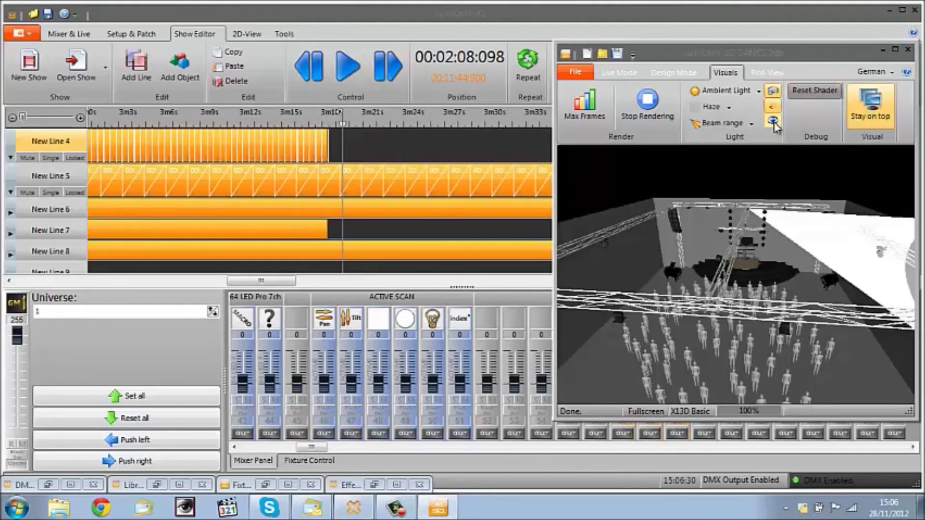
{"action": "left_click", "coordinate": [882, 50]}
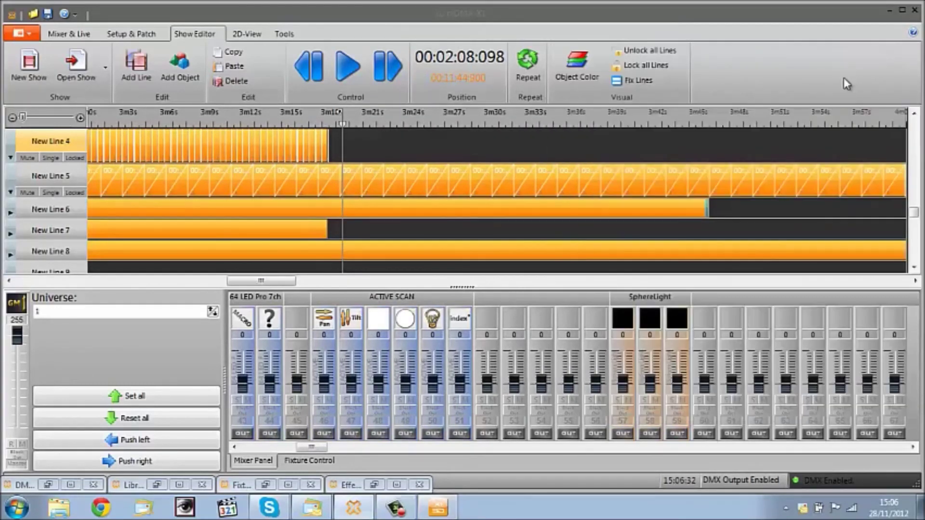
{"action": "scroll", "coordinate": [350, 141], "scroll_direction": "up", "scroll_amount": 4}
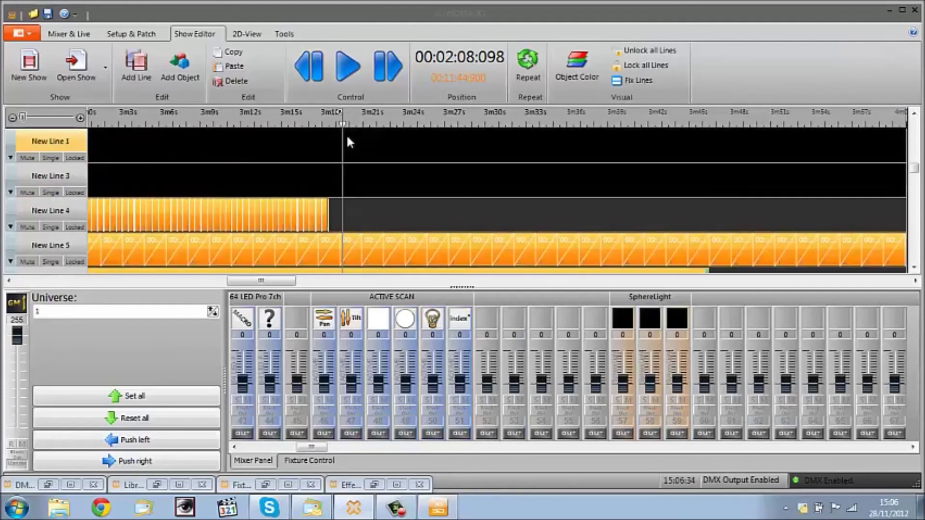